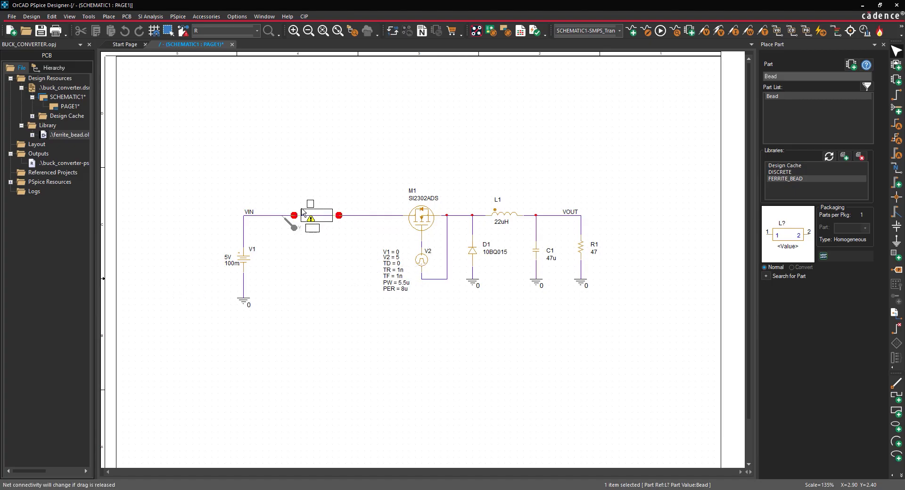
Place the Bead part in the wire between VIN and transistor M1, and run the PSpice simulation.
click(302, 212)
right_click(316, 261)
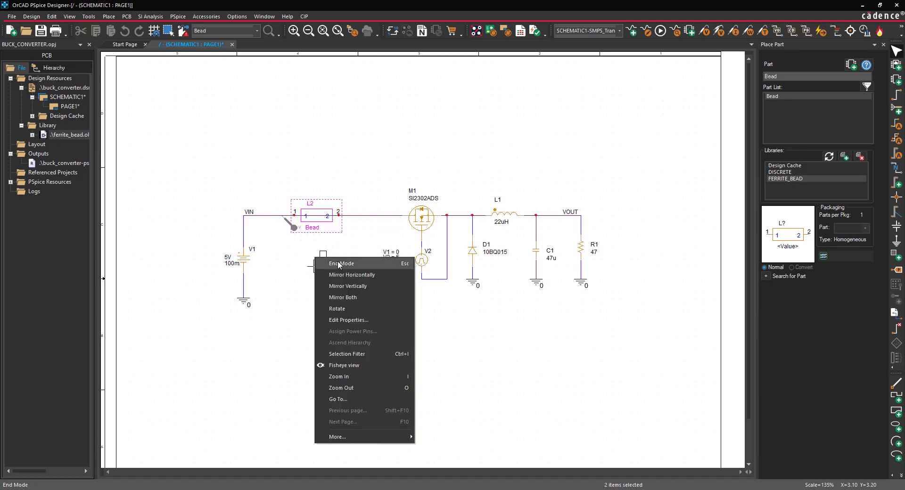
click(338, 265)
click(337, 265)
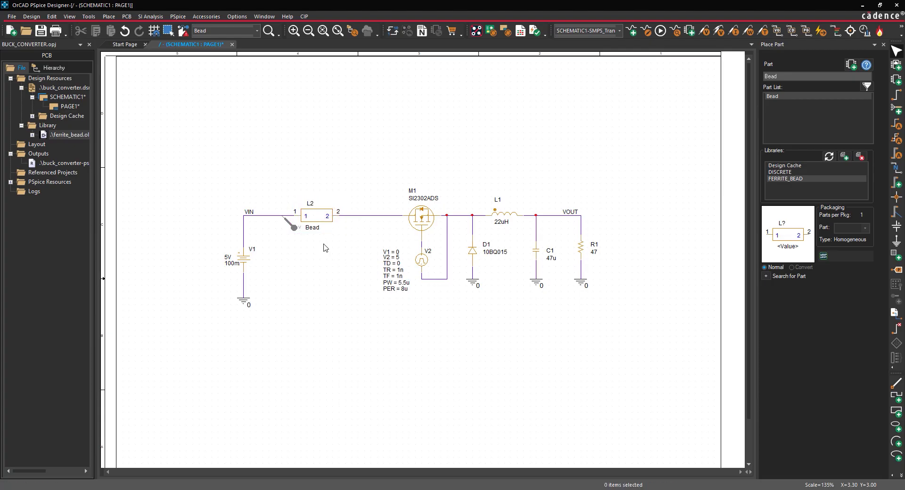
click(178, 17)
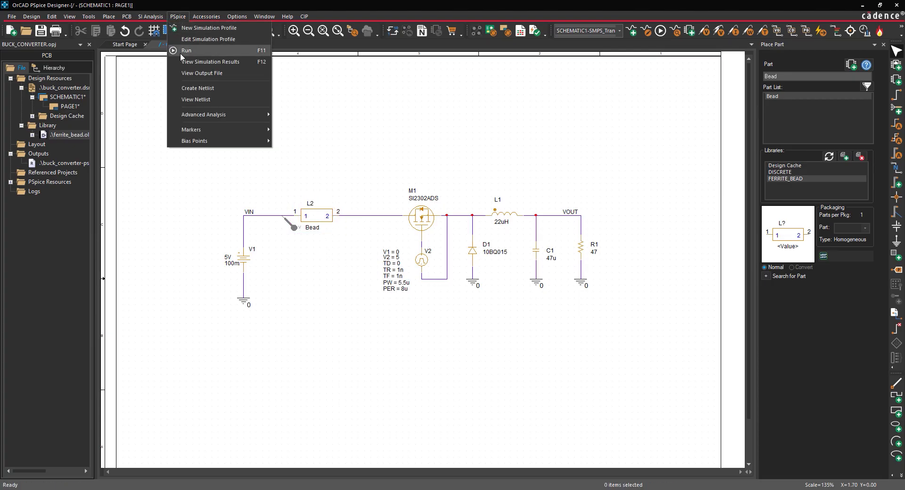
click(181, 52)
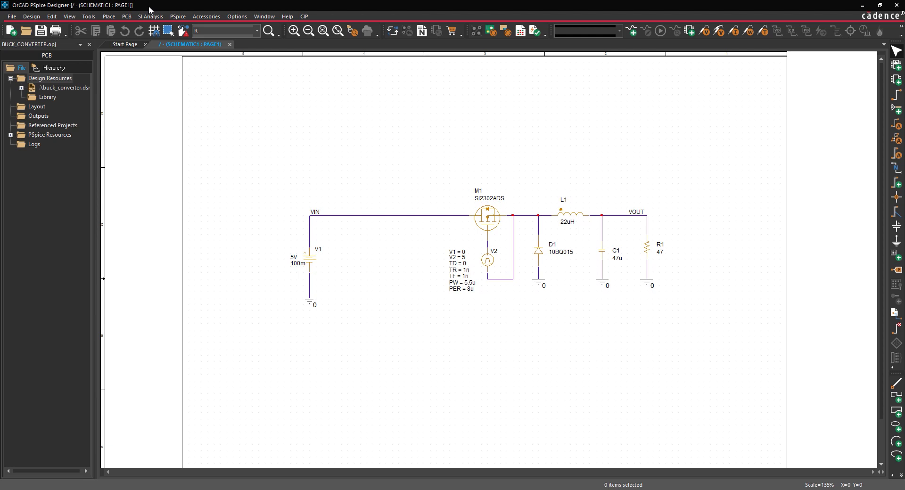
Create a new simulation profile named SMPS_Trans using the OrCAD PSpice Designer suite.
click(178, 16)
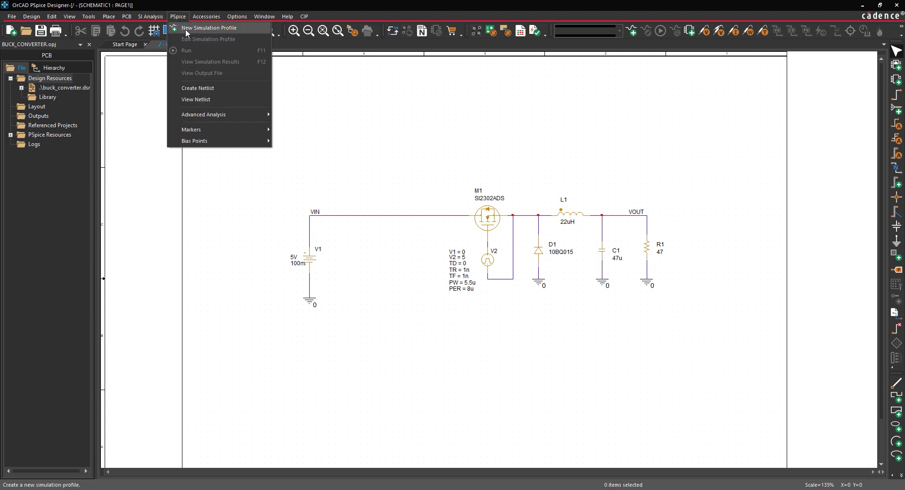
click(185, 29)
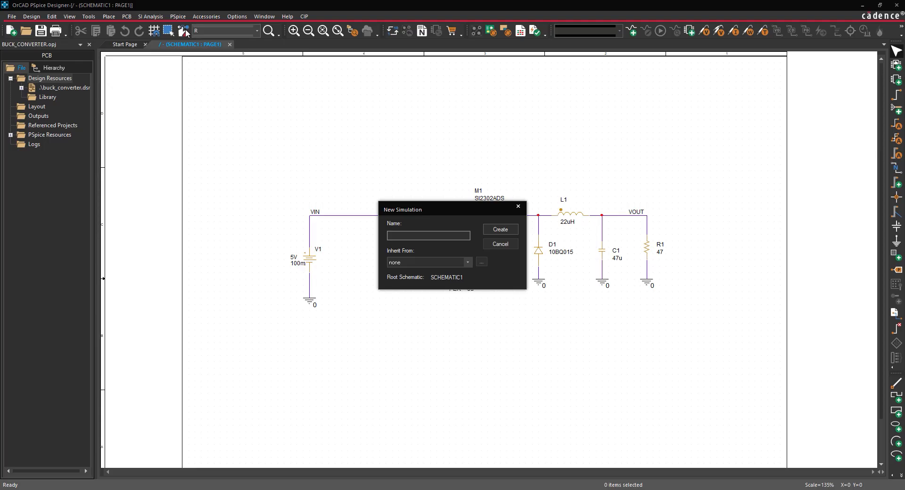
text(SMPS_Trans)
click(500, 229)
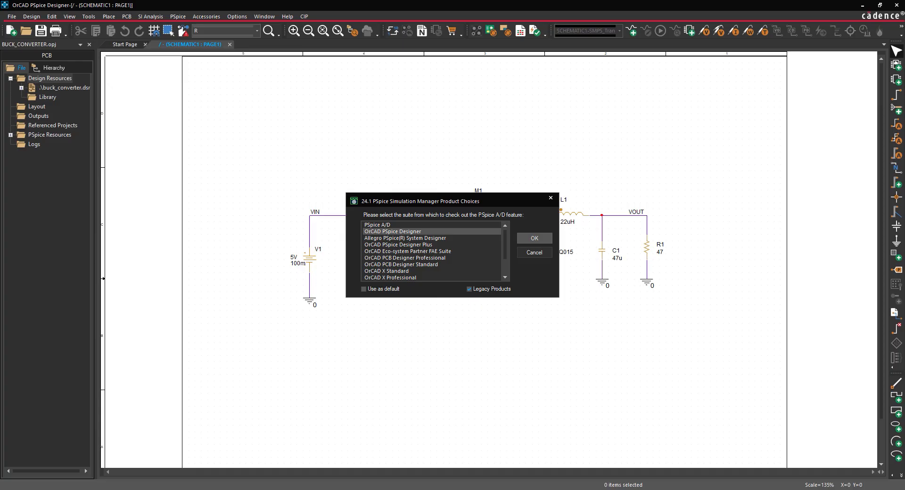
key(Return)
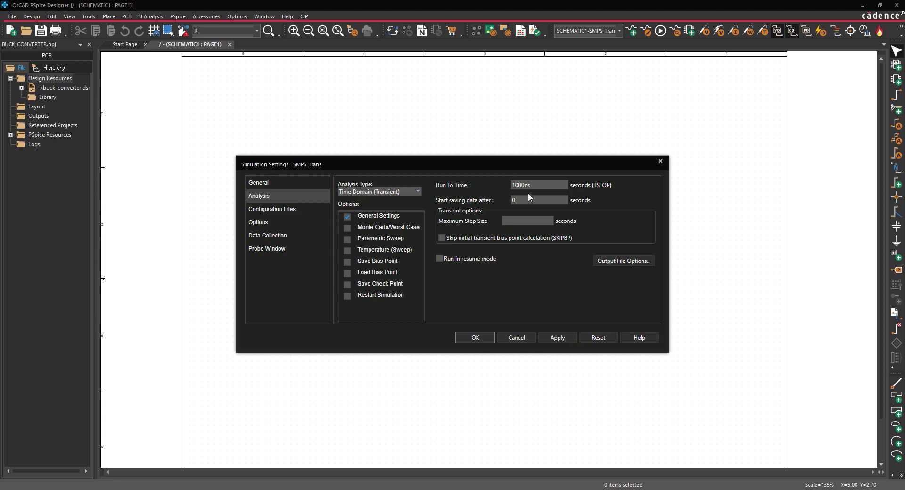
Set the transient analysis to run to 10ms with a maximum step size of 50ns.
drag(536, 185, 482, 176)
text(10ms)
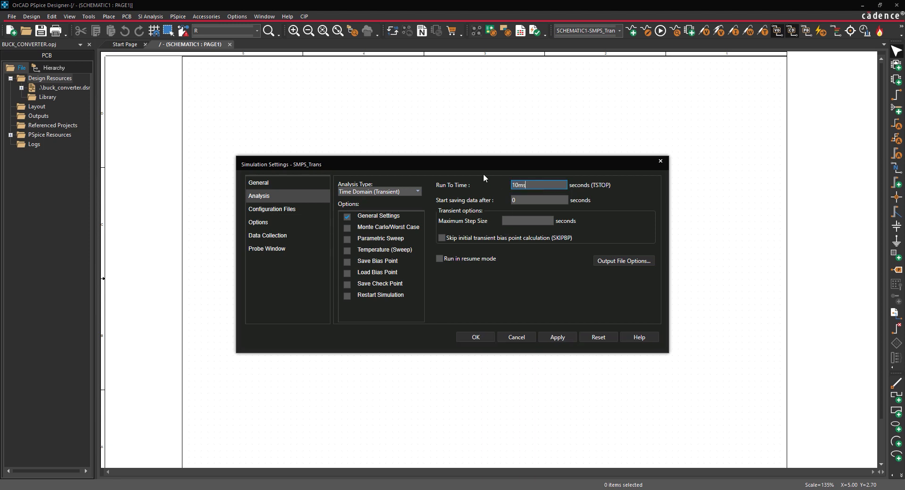
click(508, 221)
text(50ns)
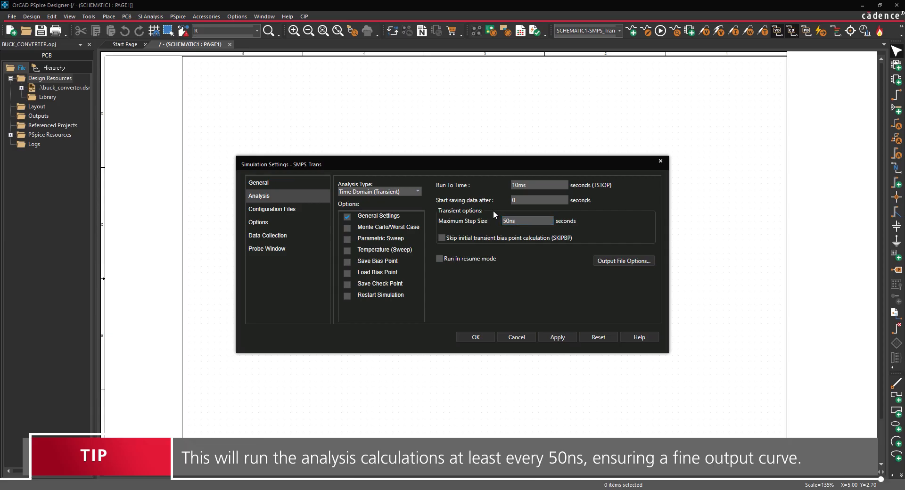
click(476, 338)
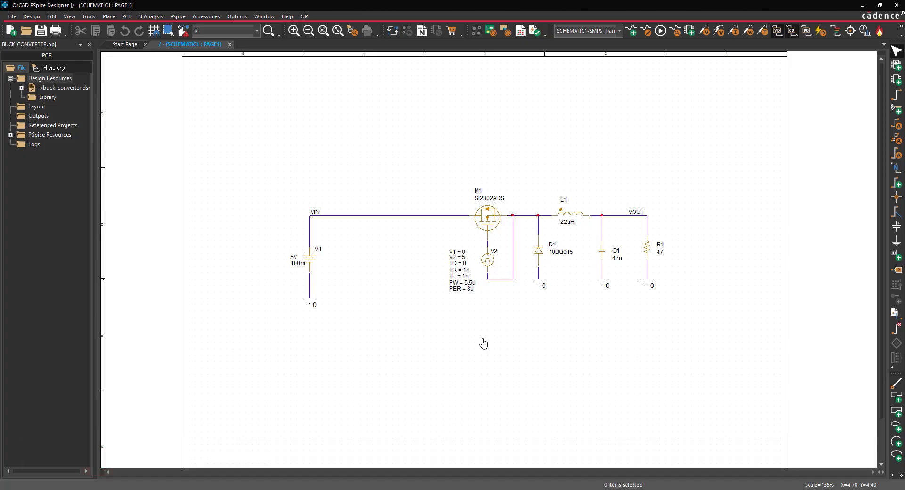
Place a voltage marker on the VIN wire and end marker placement.
click(702, 32)
key(Escape)
right_click(361, 154)
click(372, 159)
Run the SMPS_Trans simulation to plot the VIN voltage, and close the results window.
click(178, 16)
click(197, 49)
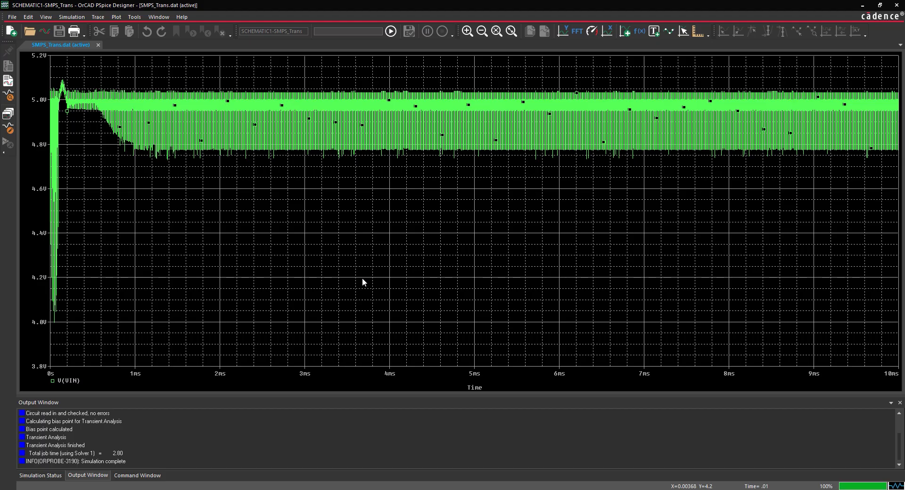
click(894, 5)
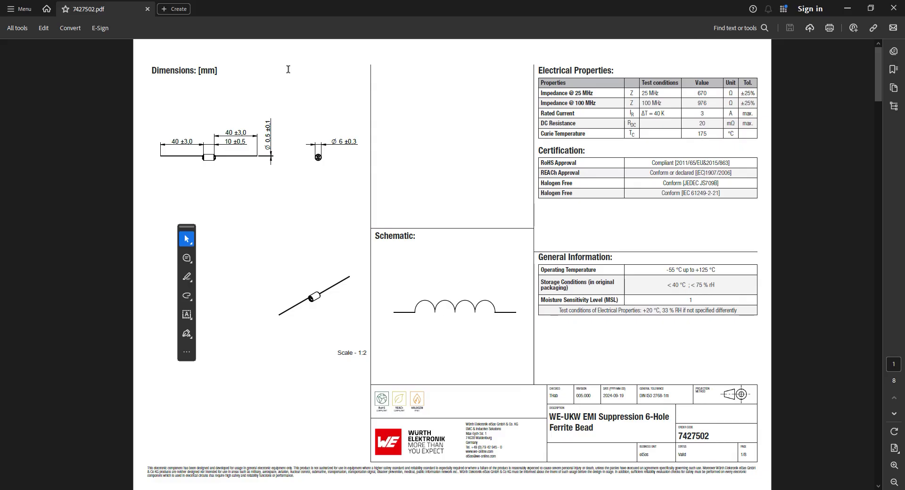
Examine the enlarged typical impedance characteristics graph in the 7427502.pdf ferrite bead datasheet.
scroll(287, 69, down, 5)
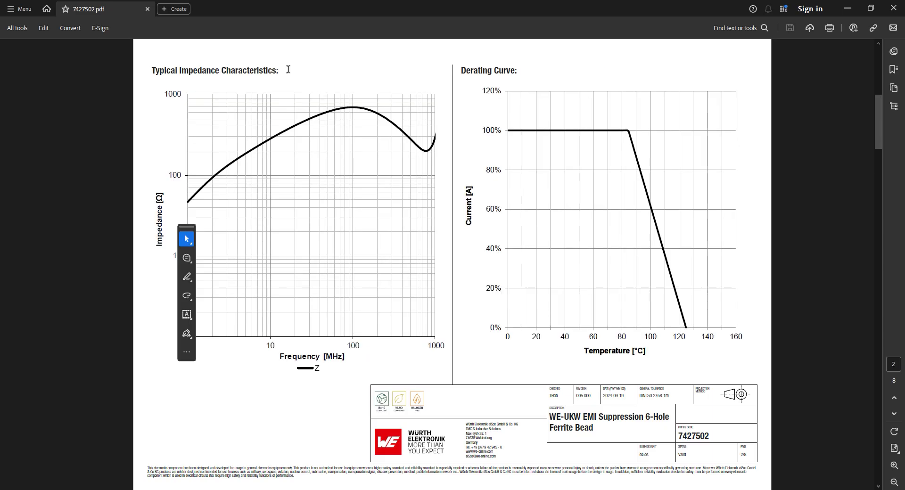
ctrl+scroll(288, 69, up, 3)
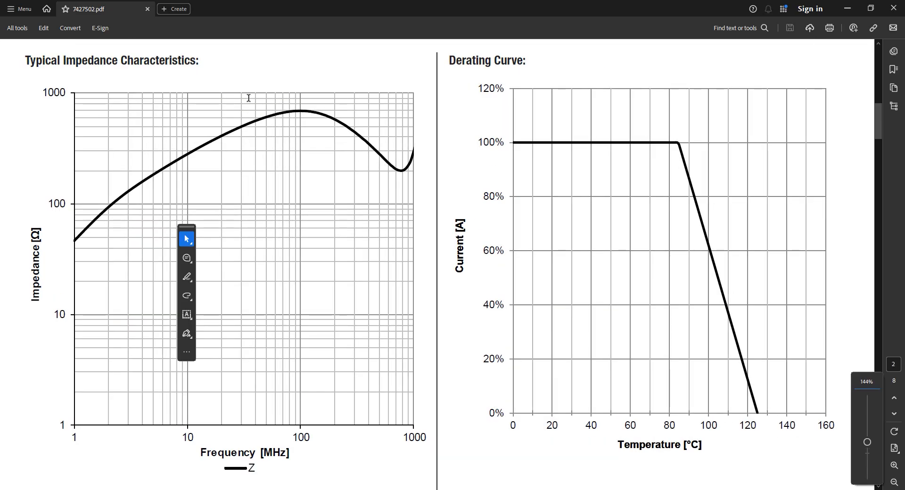
scroll(239, 97, up, 1)
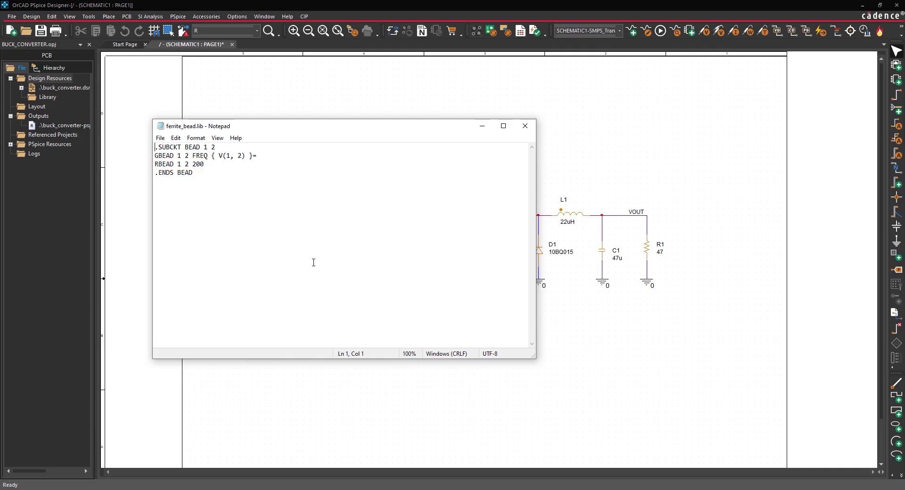
Start the GBEAD frequency table in ferrite_bead.lib with ((100,33.96,0) and a continuation line + (1meg, -32.0411, 0).
key(Down)
key(End)
text(((100,33.96)
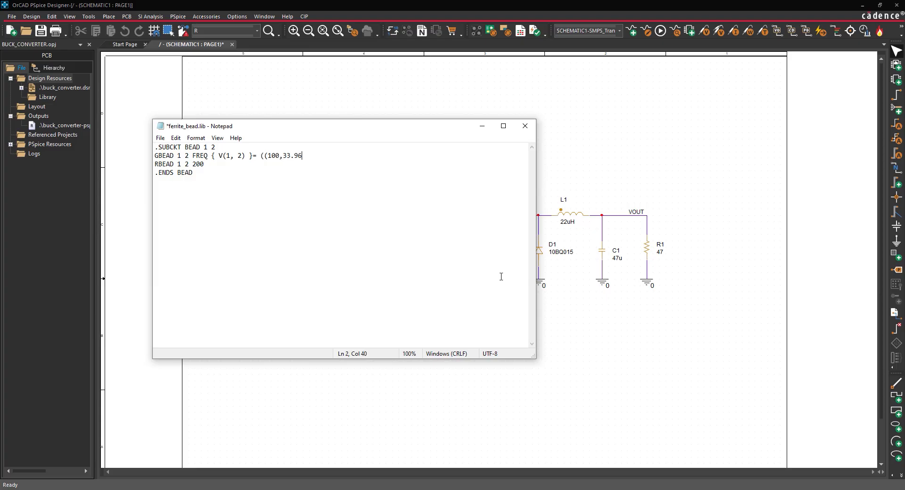
text(,0))
key(Return)
text(+ (1meg, -32.)
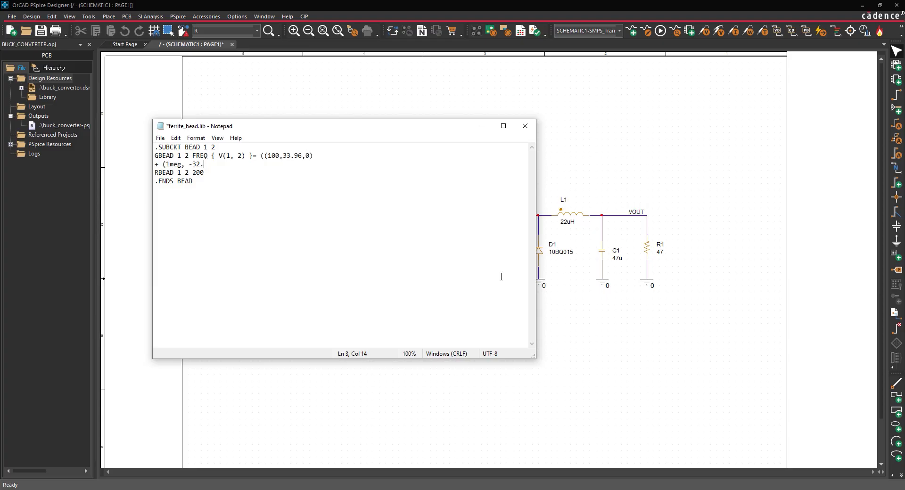
text(0411, 0))
key(Return)
Add the GBEAD continuation lines + (10meg, -49.54, 0) and + (100meg, -56.9, 0).
text(+ (10meg)
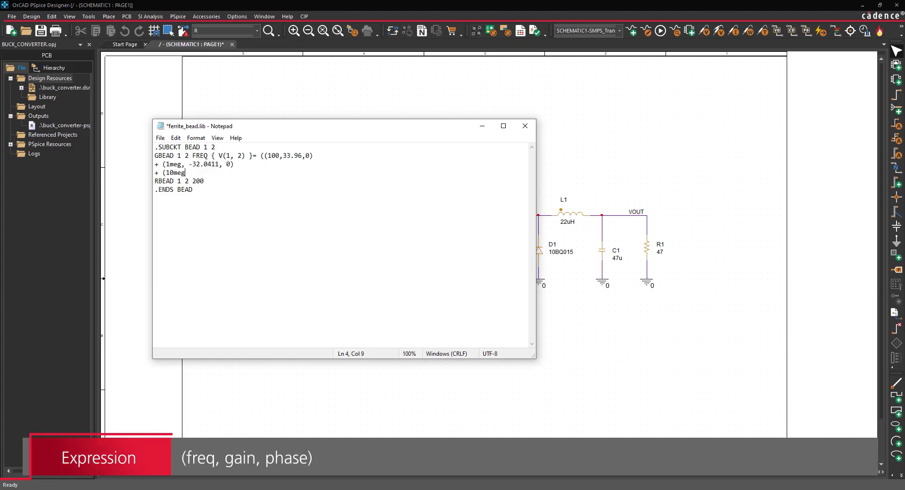
text(, -49.54, 0))
key(Return)
text(+ ()
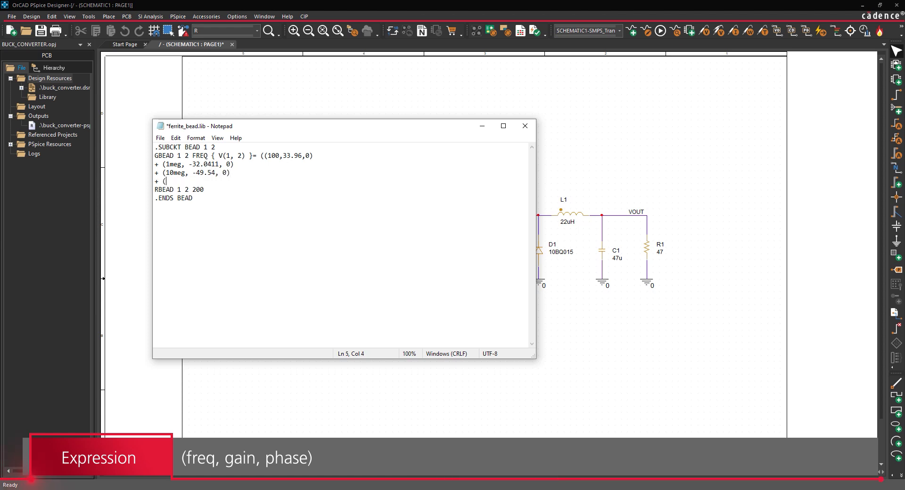
text(100meg, -56.9, 0))
key(Return)
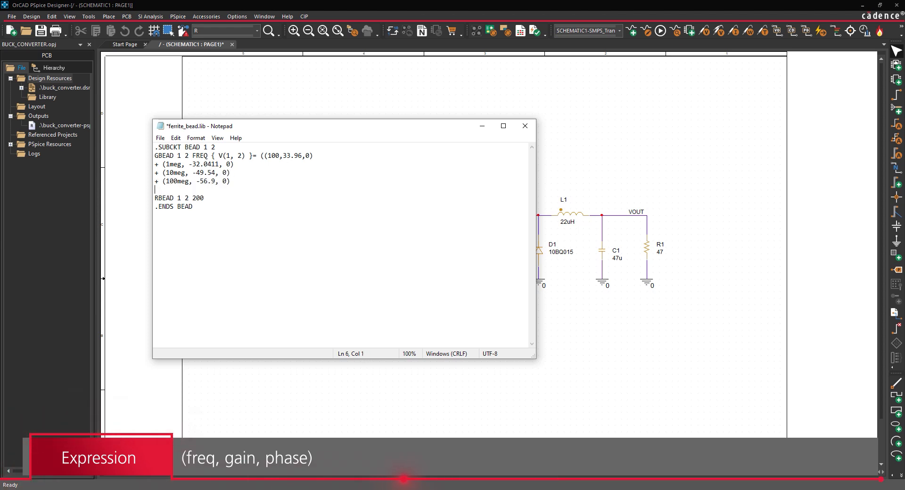
Complete the GBEAD table with the lines + (800meg, -46.02, 0) and + (1G, -50.88, 0)).
text(+ (800meg, -46.02, 0))
key(Return)
text(+ (1G, -50.88)
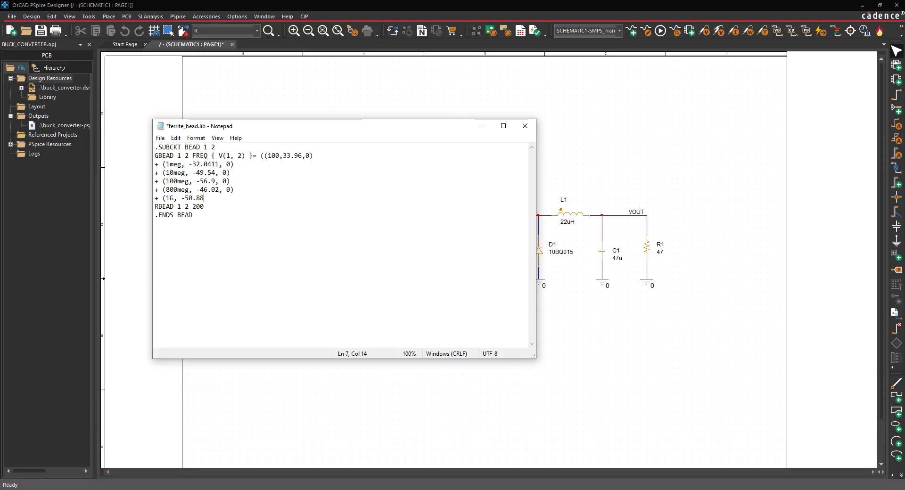
text(, 0)))
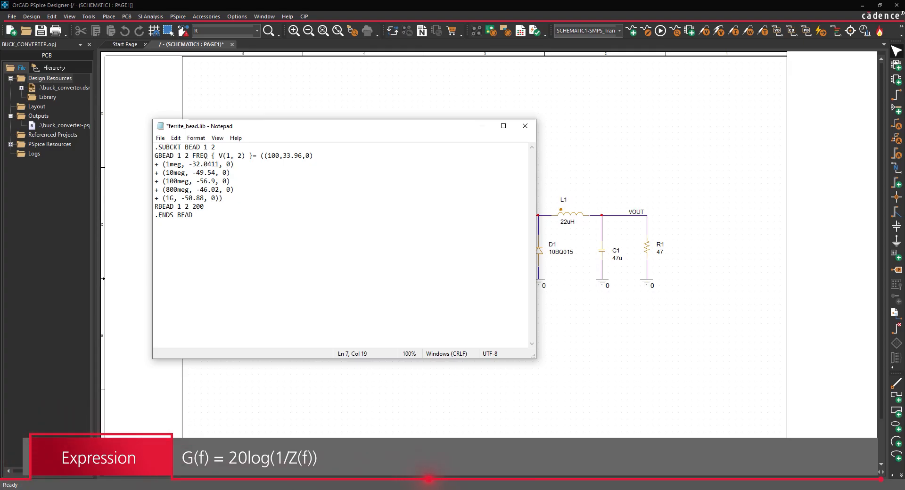
Save the ferrite_bead.lib file and close it.
click(160, 138)
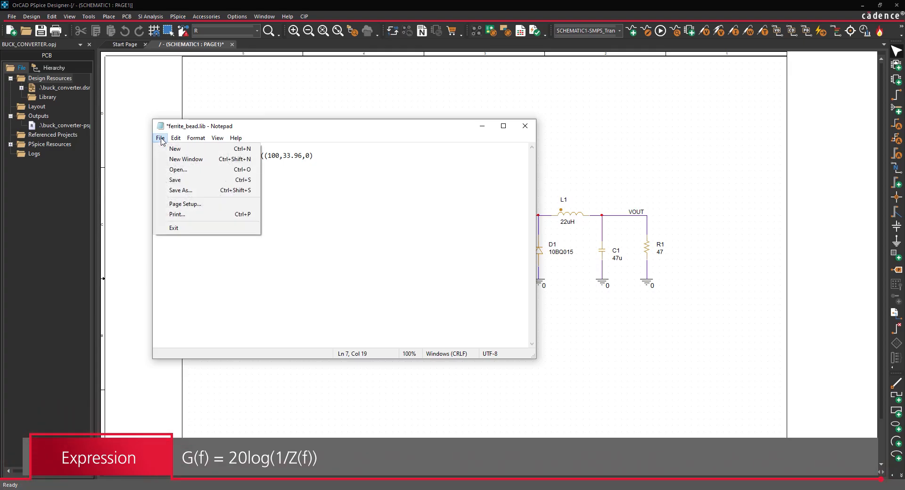
click(175, 180)
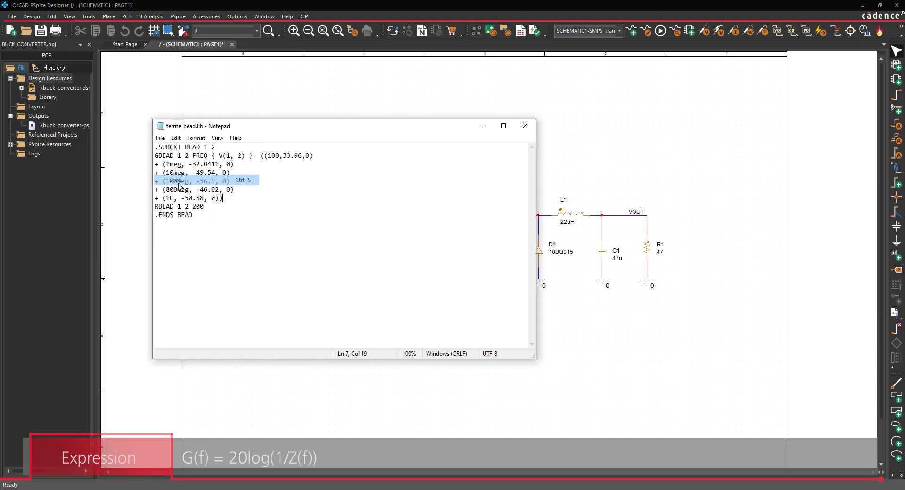
click(525, 127)
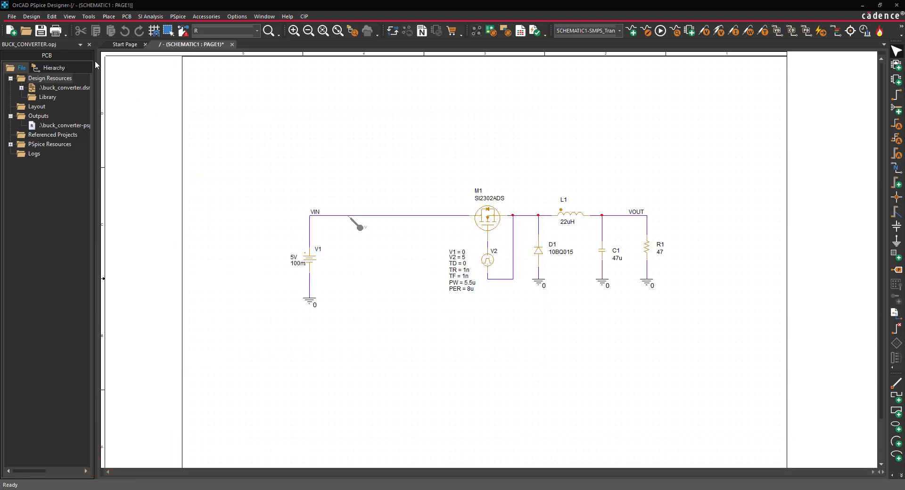
Create a new Capture library in the buck converter project.
click(14, 17)
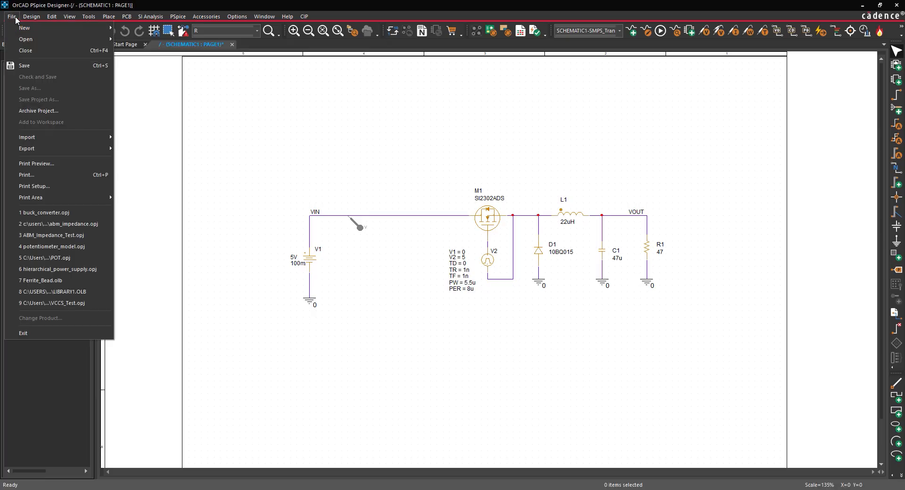
mouse_move(103, 32)
click(147, 49)
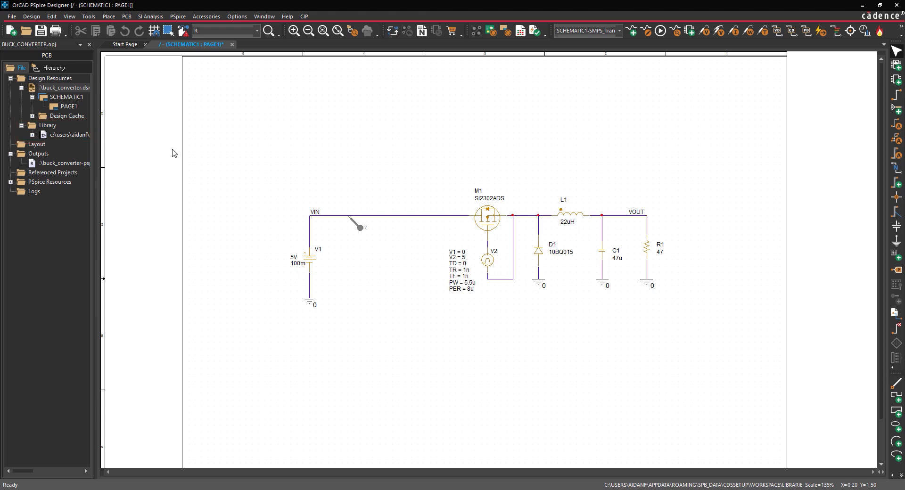
Save the new library as ferrite_bead.olb in the Capture Files folder.
click(70, 135)
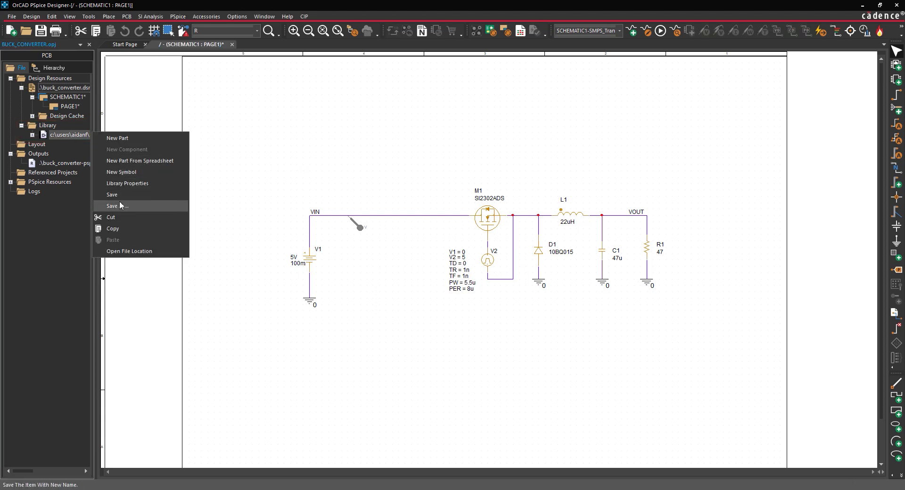
click(119, 202)
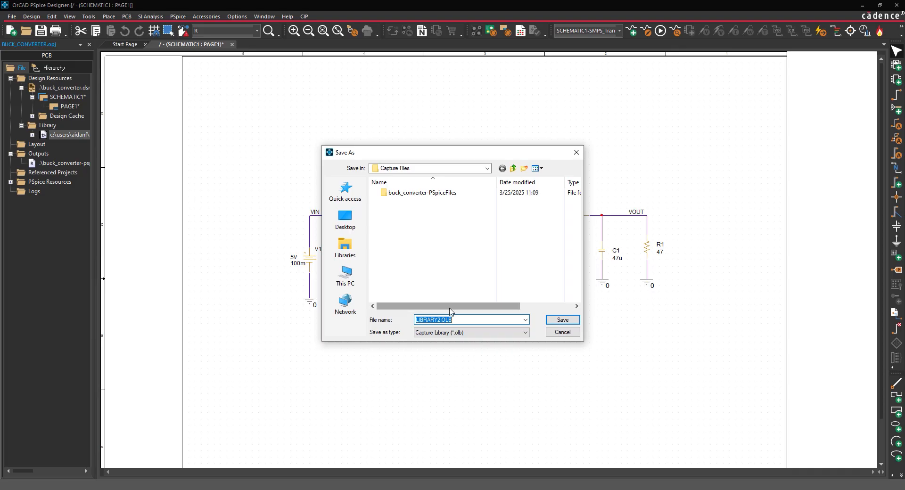
text(ferrite_bead.olb)
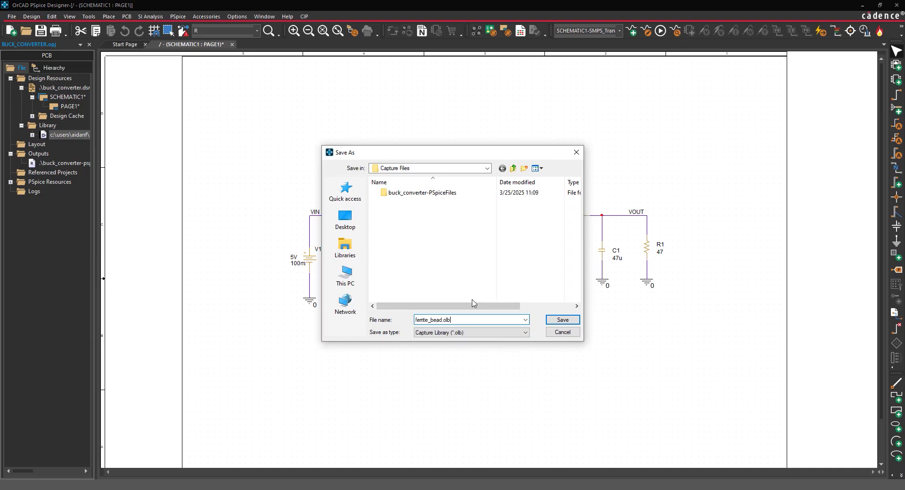
click(558, 322)
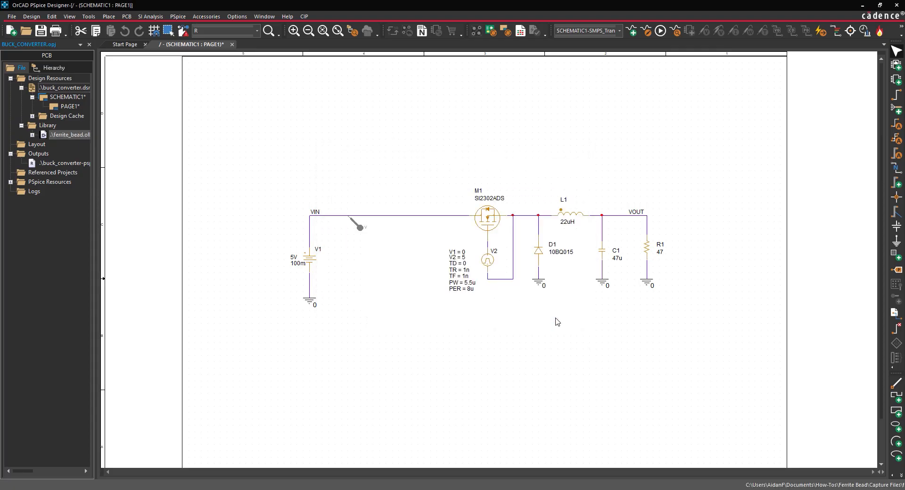
Create a new part named Bead with reference prefix L in the ferrite_bead library.
right_click(72, 136)
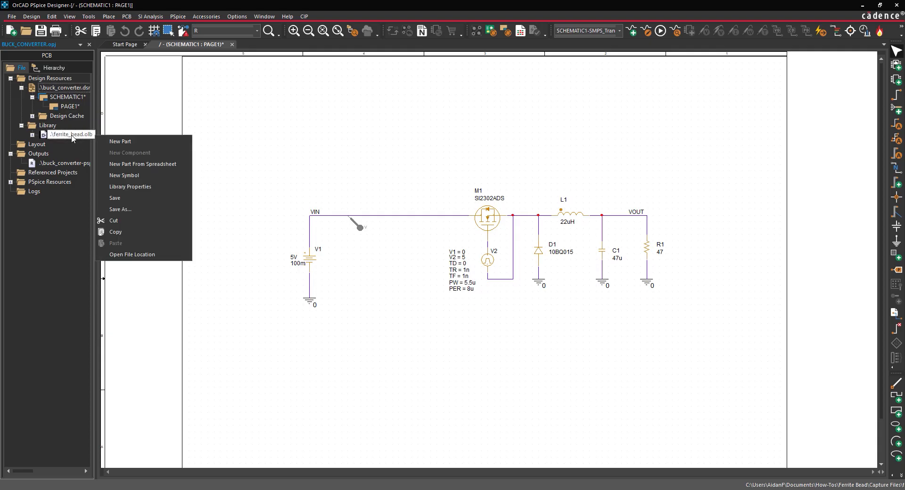
click(112, 141)
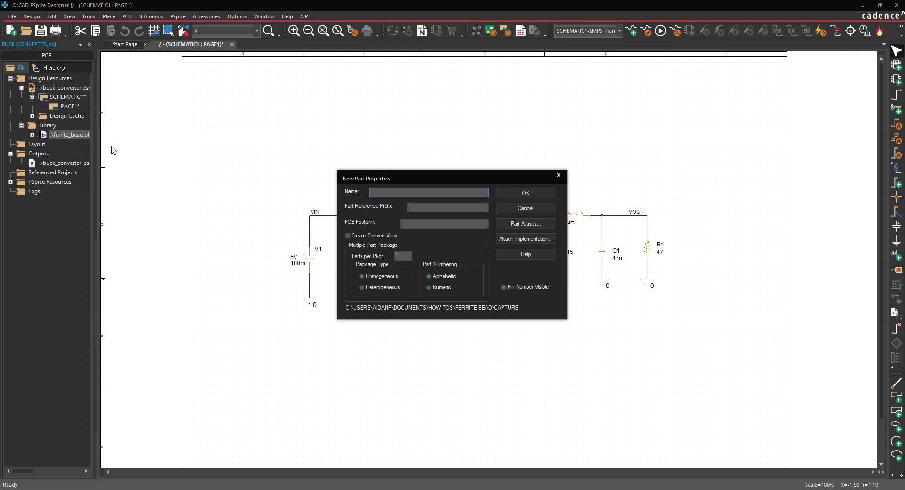
text(Bead)
key(Tab)
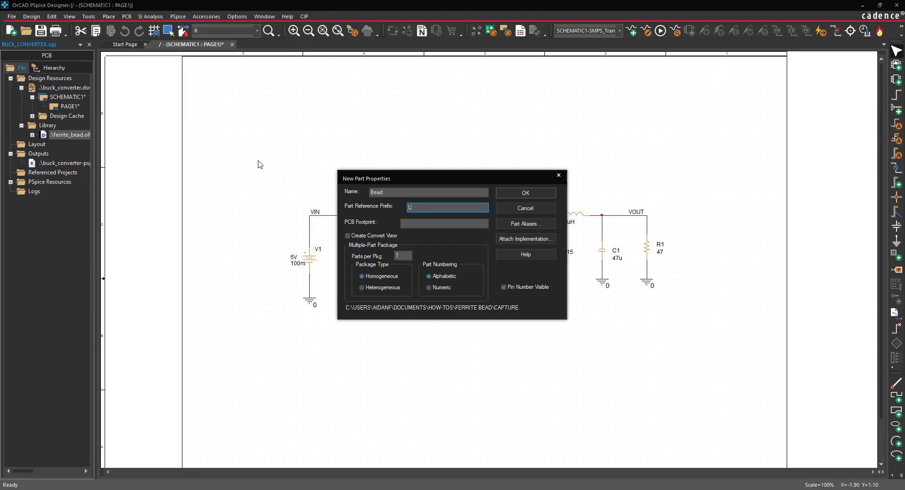
click(523, 193)
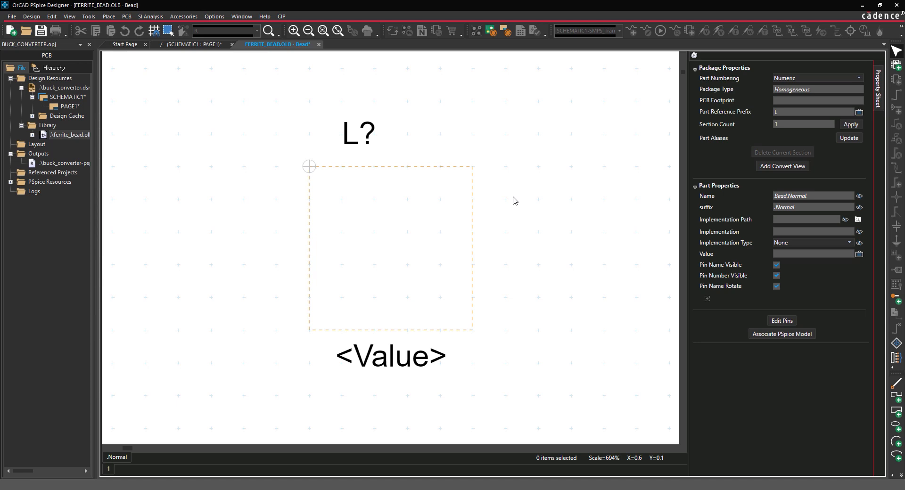
Shorten the part boundary to two grid squares high and outline it with a rectangle of the same size.
click(472, 260)
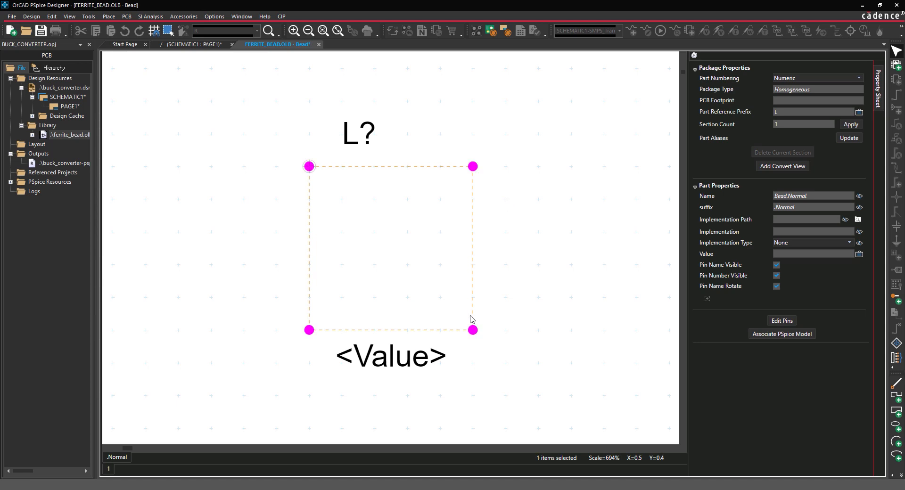
drag(473, 330, 476, 234)
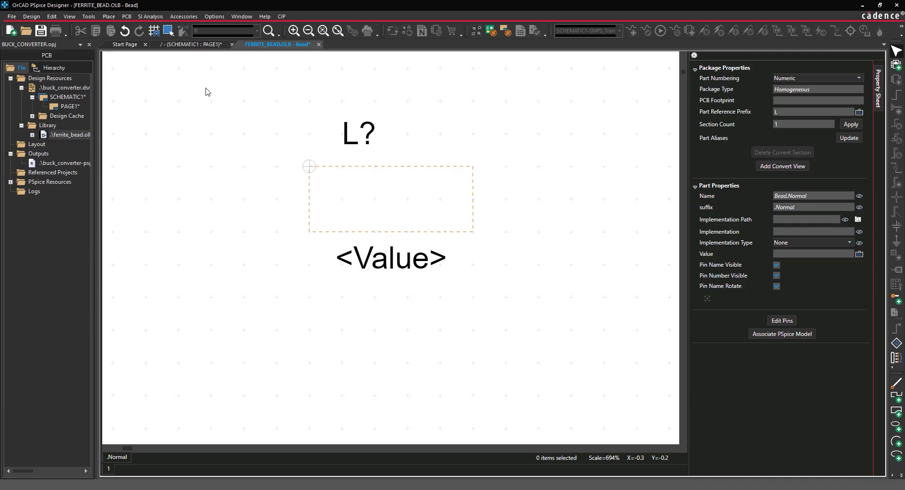
click(109, 16)
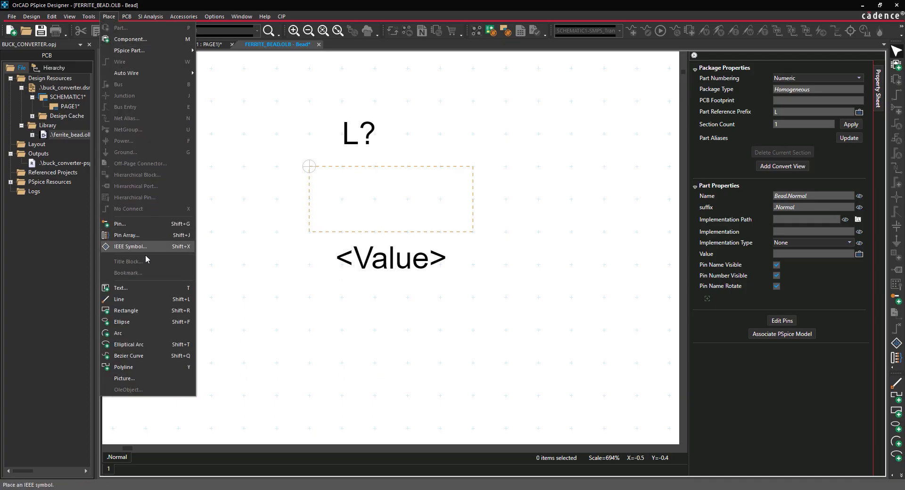
click(125, 310)
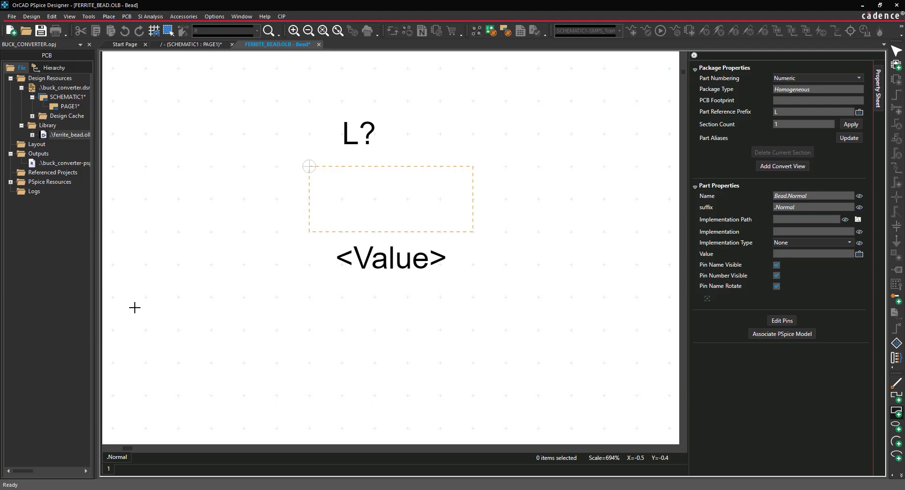
click(309, 166)
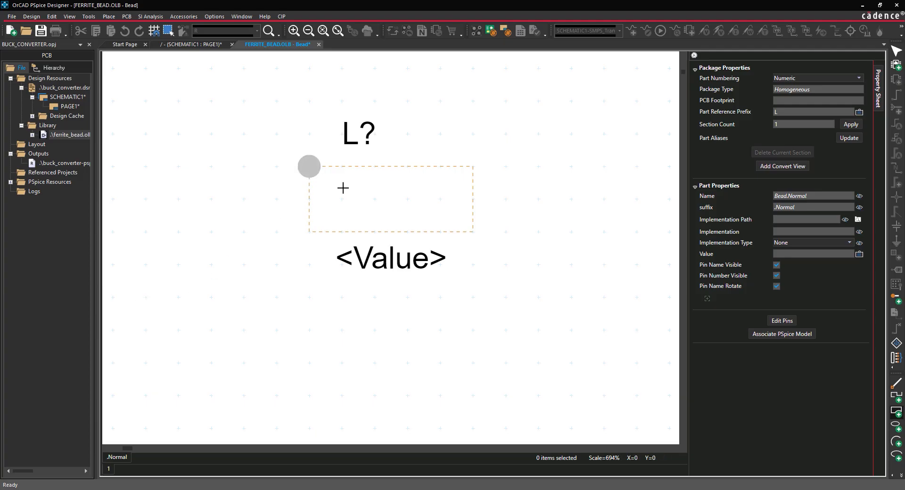
click(440, 231)
click(472, 231)
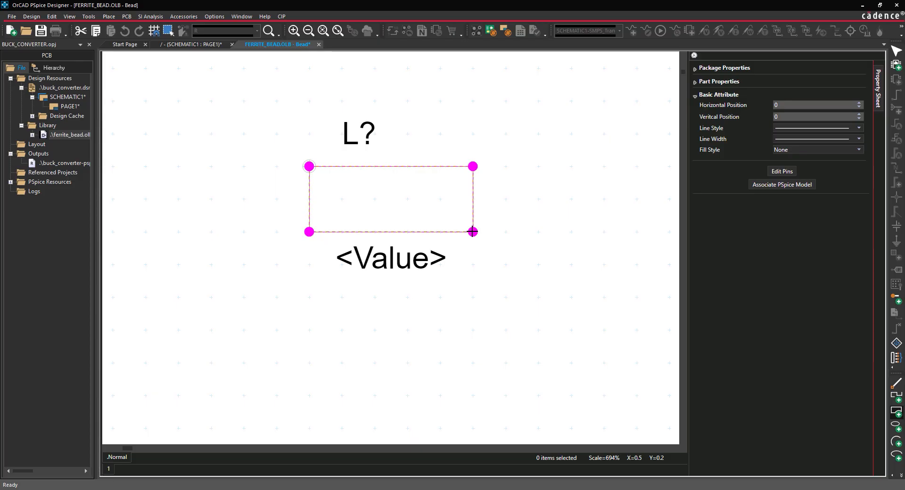
Define a passive scalar pin with name 1, number 1 and the Short shape.
click(109, 17)
click(149, 228)
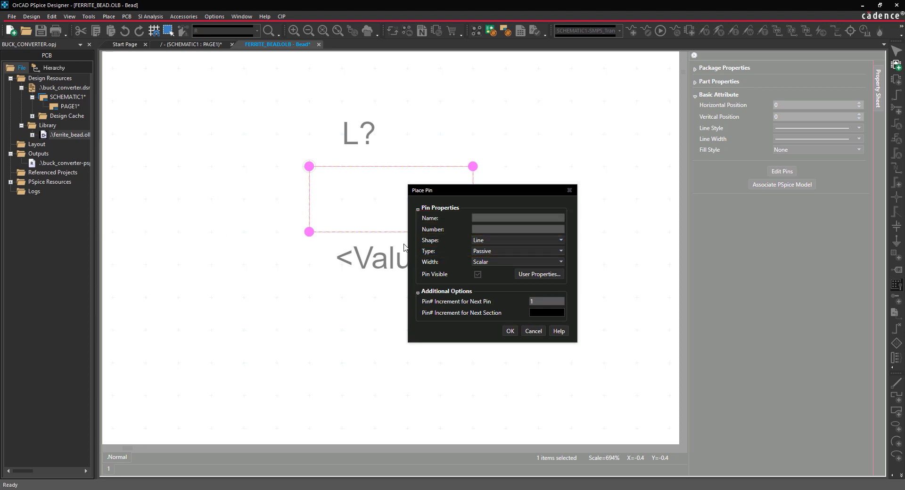
click(487, 219)
text(1)
click(488, 229)
text(1)
click(488, 240)
click(492, 299)
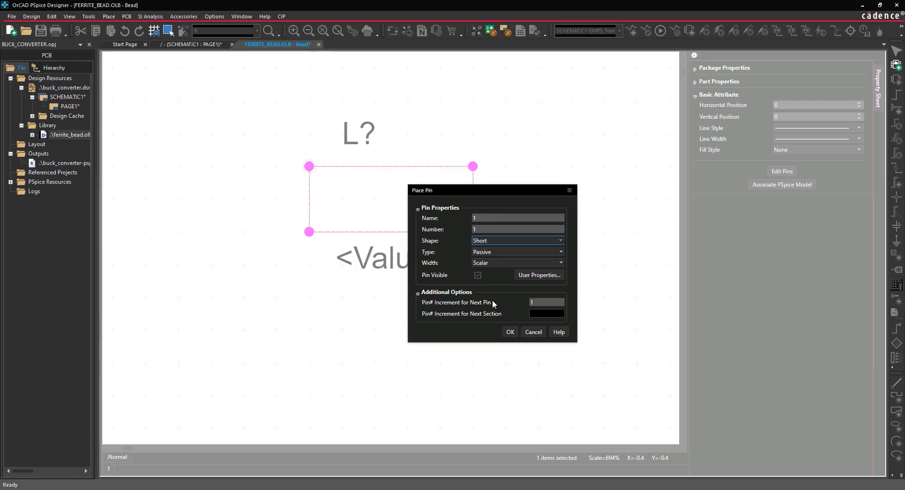
click(509, 331)
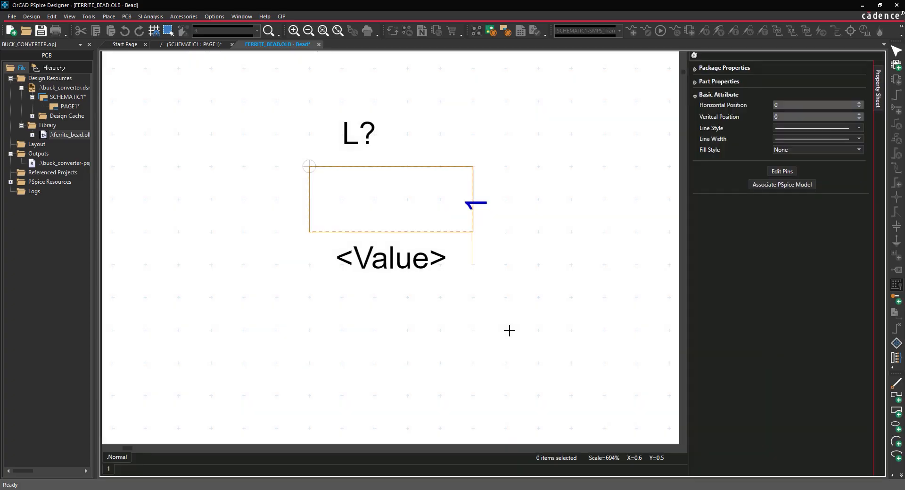
Place pin 1 at the middle of the body's left edge and pin 2 at the middle of its right edge.
click(254, 185)
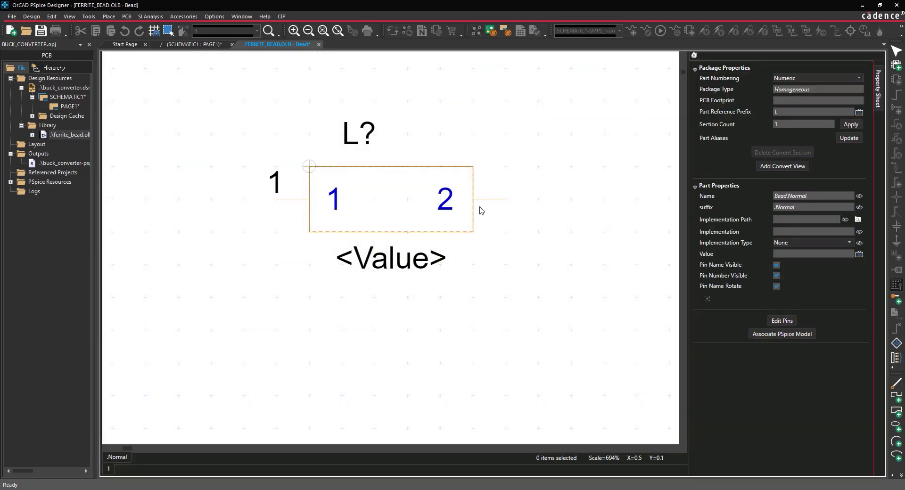
click(481, 211)
right_click(483, 140)
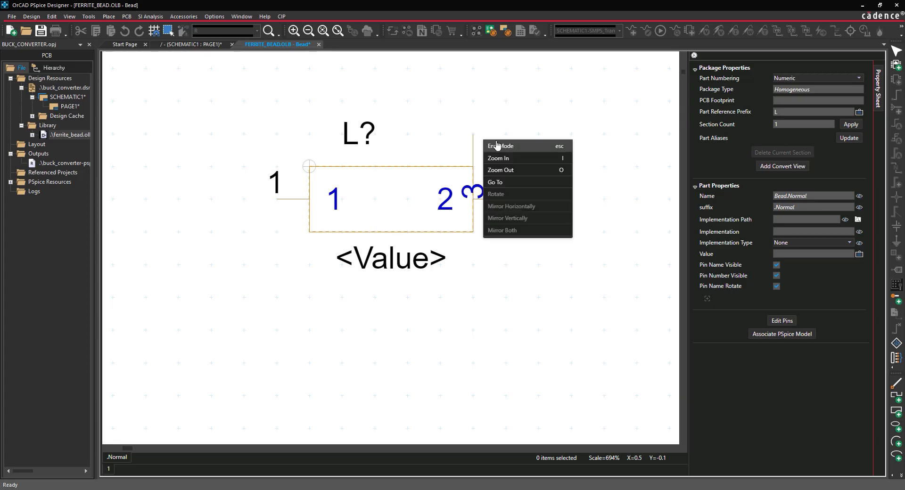
click(497, 146)
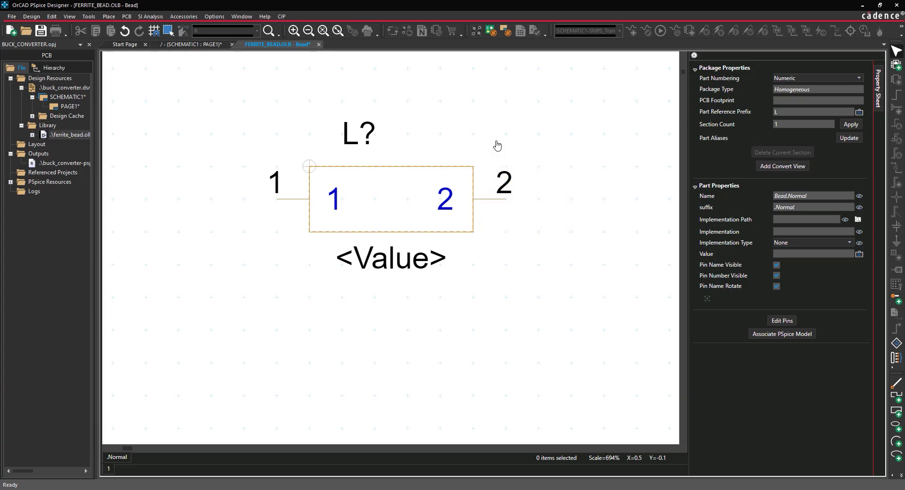
Save the Bead symbol and associate it with the BEAD model from ferrite_bead.lib in the Capture Files folder.
click(795, 335)
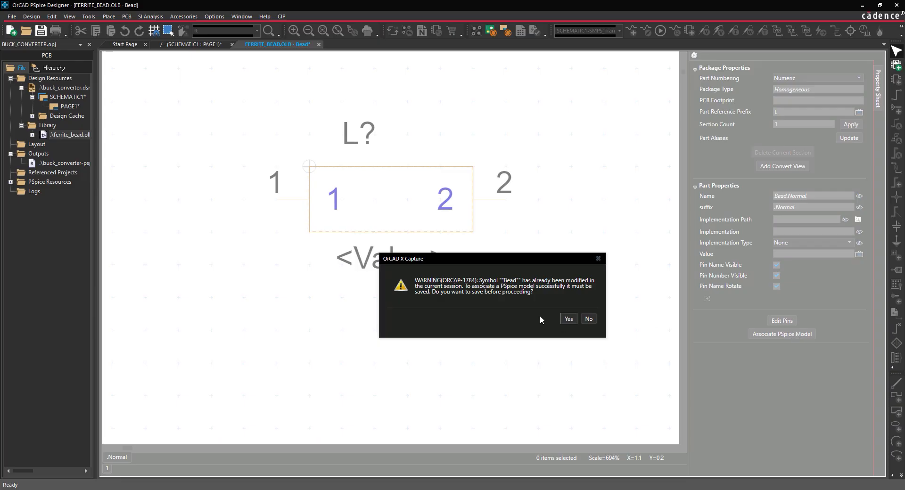
click(568, 319)
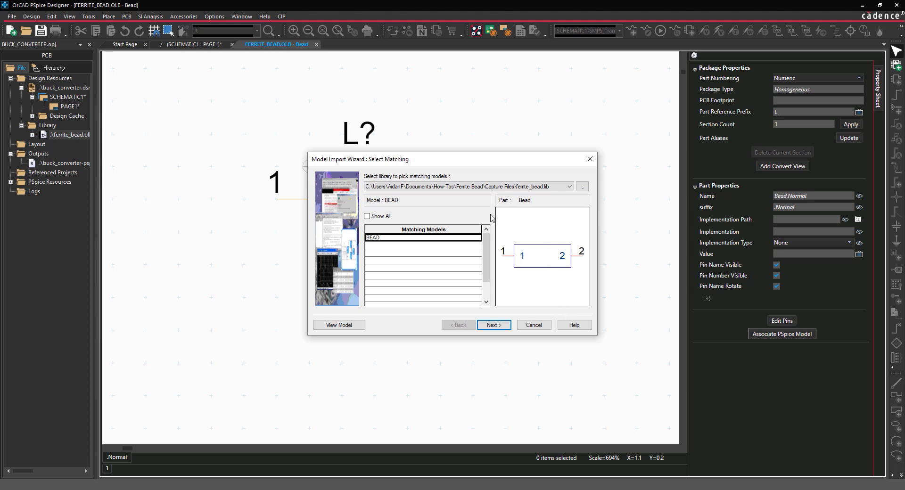
click(579, 187)
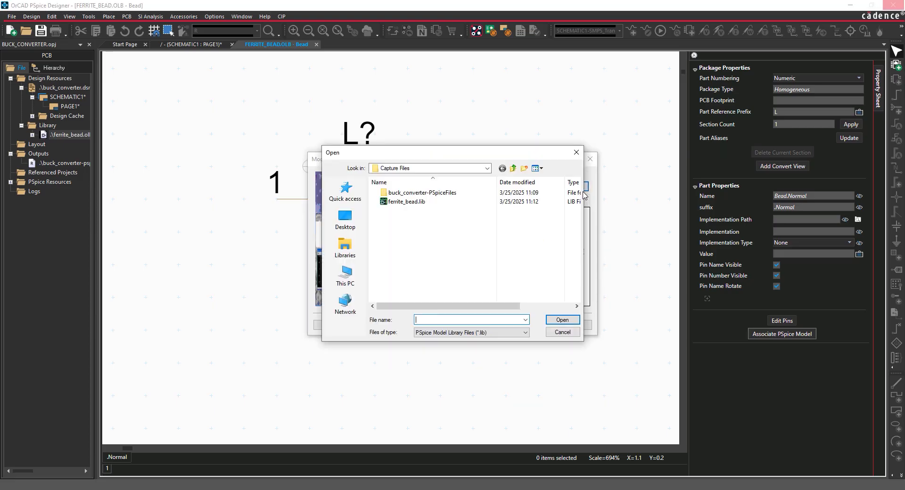
click(438, 202)
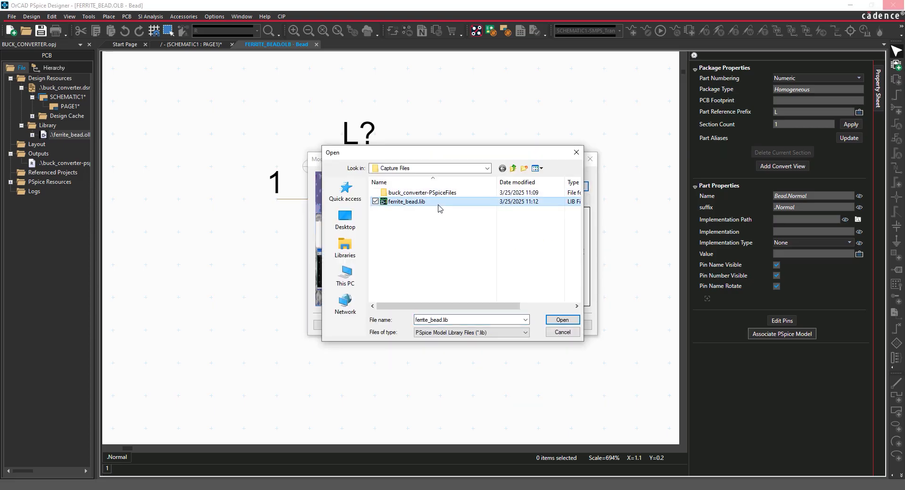
click(566, 322)
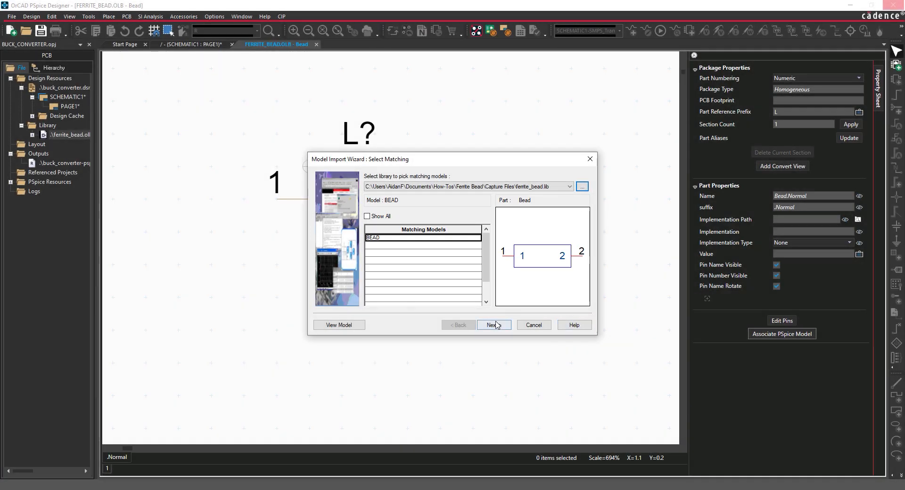
click(494, 325)
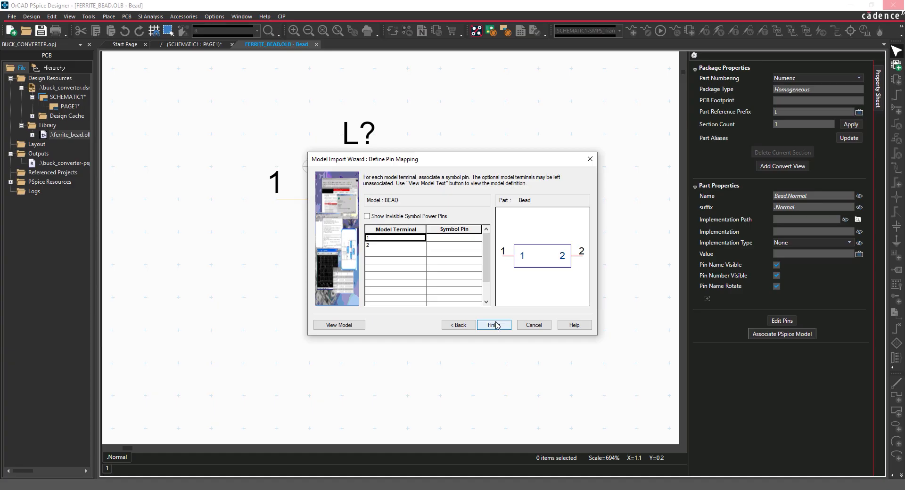
Map model terminals 1 and 2 to symbol pins 1 and 2, finish the association and close the Bead part.
click(454, 238)
click(454, 254)
click(453, 246)
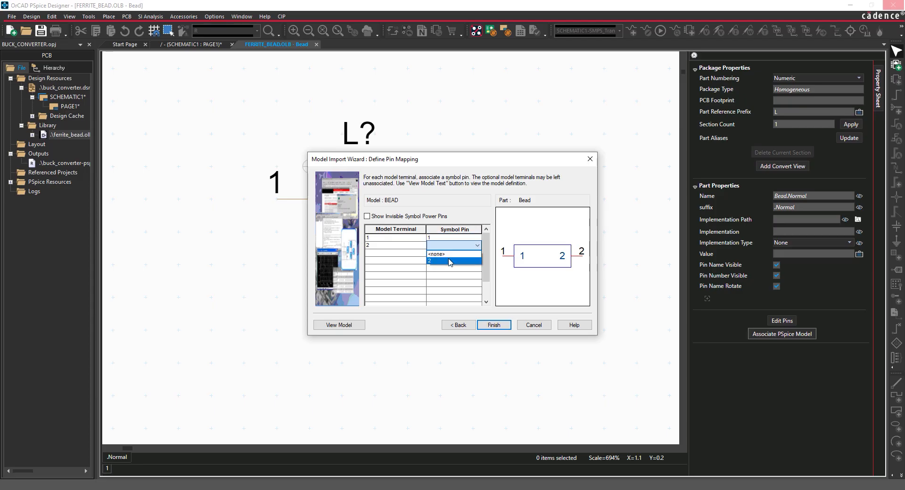
click(451, 266)
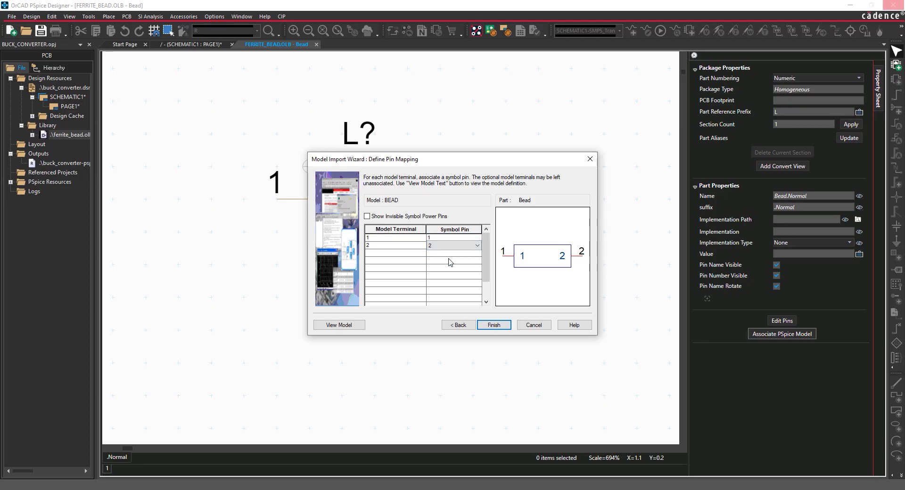
click(492, 326)
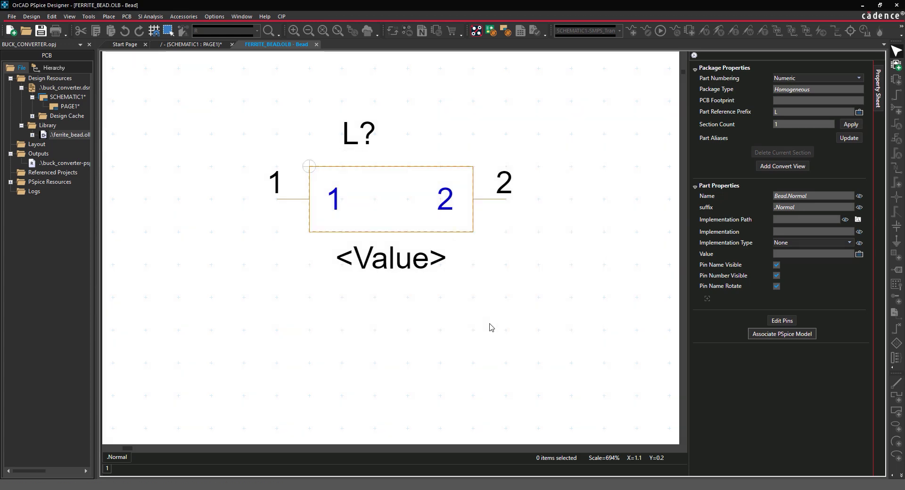
click(316, 44)
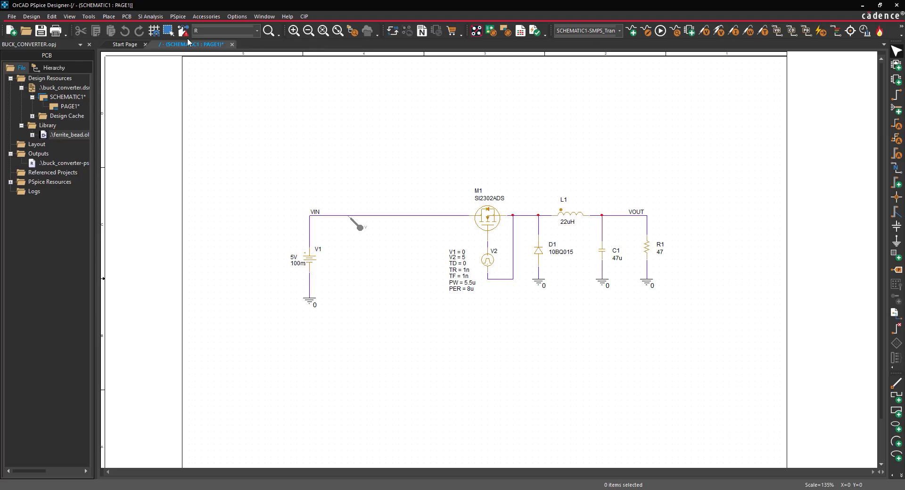
Place one Bead part from the FERRITE_BEAD library on the VIN wire between the voltage marker and M1.
click(112, 18)
click(114, 29)
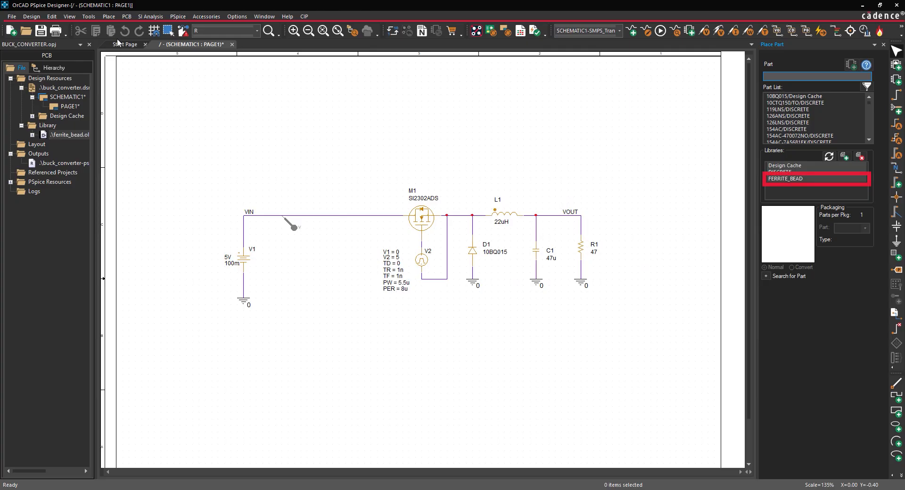
click(787, 179)
click(777, 96)
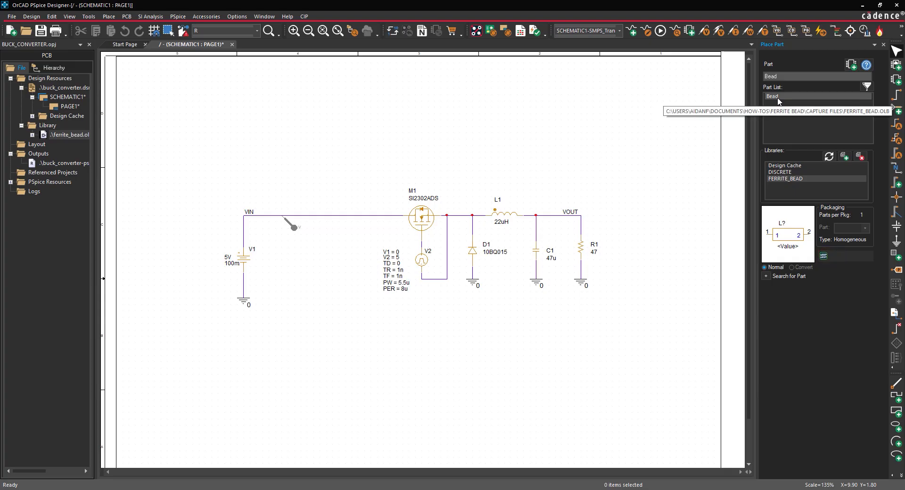
click(849, 66)
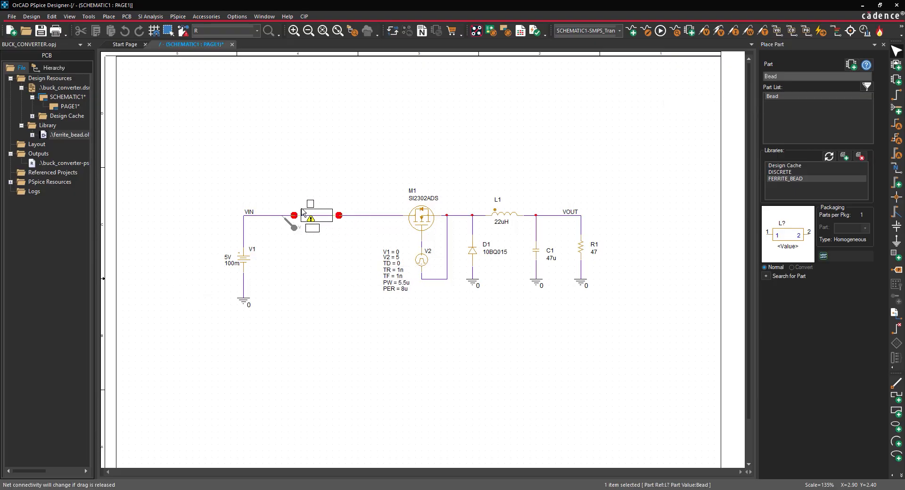
click(303, 214)
right_click(315, 257)
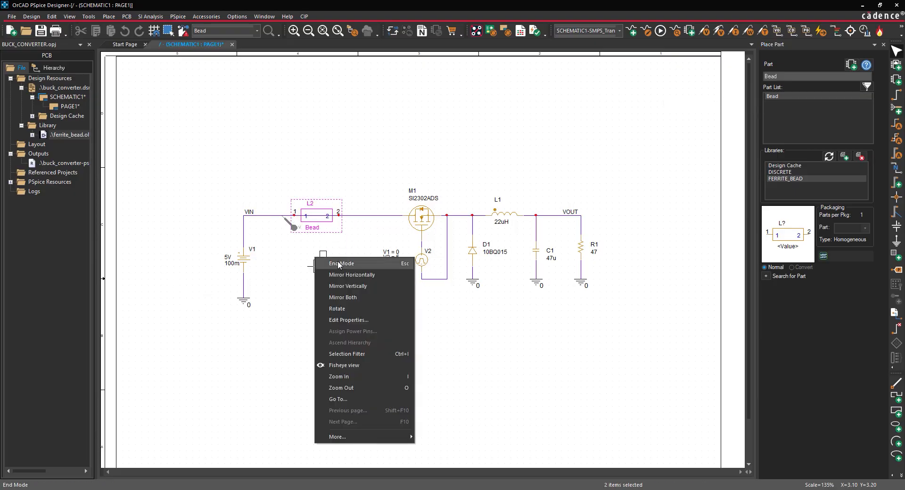
click(337, 265)
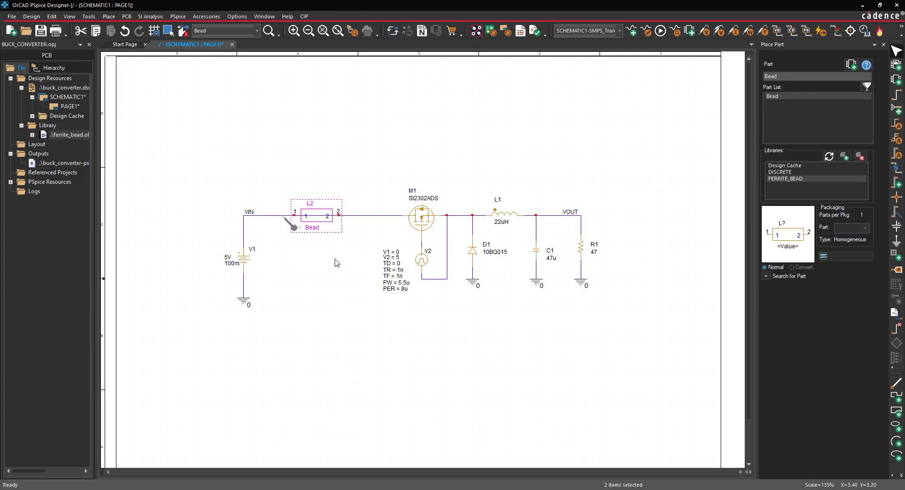
Delete the wire segment running through the bead, between its two pins.
click(335, 261)
click(322, 216)
key(Delete)
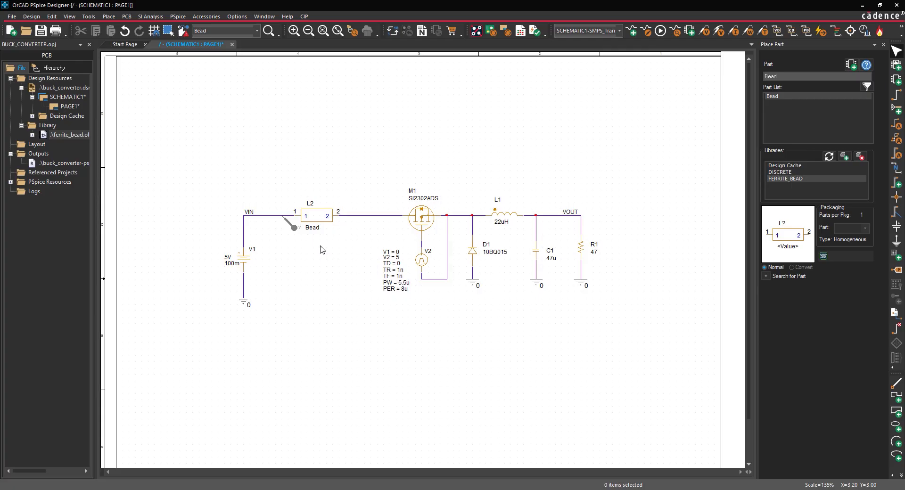
Add ferrite_bead.lib from the Capture Files folder to the design as a configured library in the SMPS_Trans simulation profile.
click(178, 16)
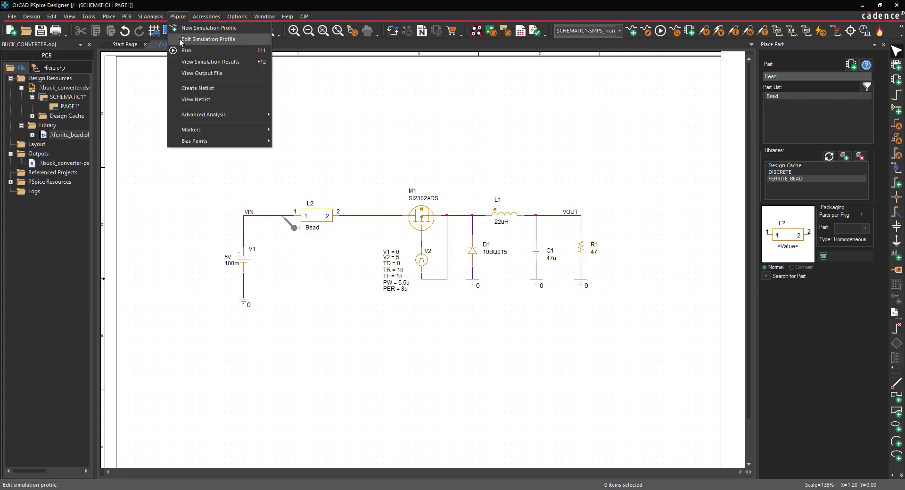
click(180, 40)
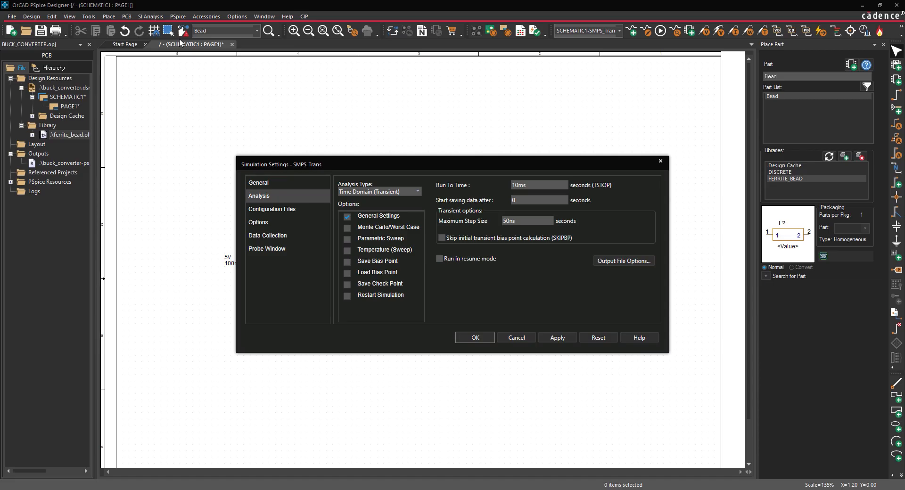
click(283, 213)
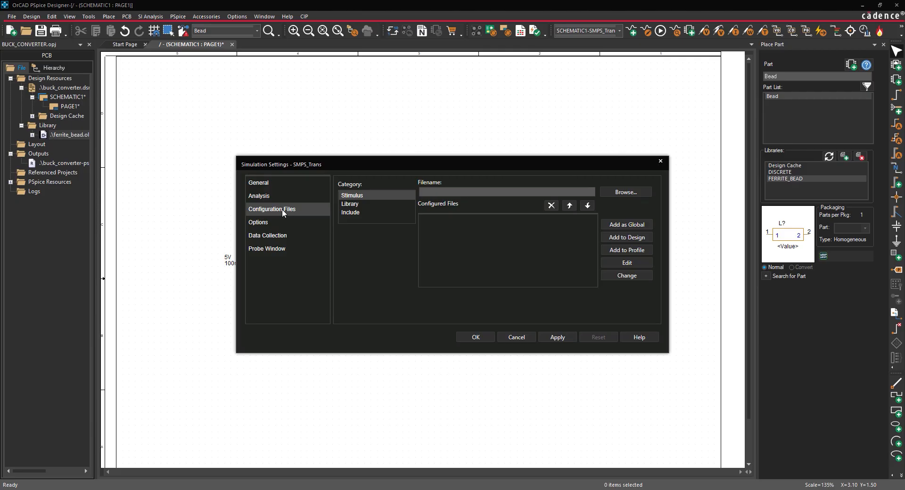
click(349, 205)
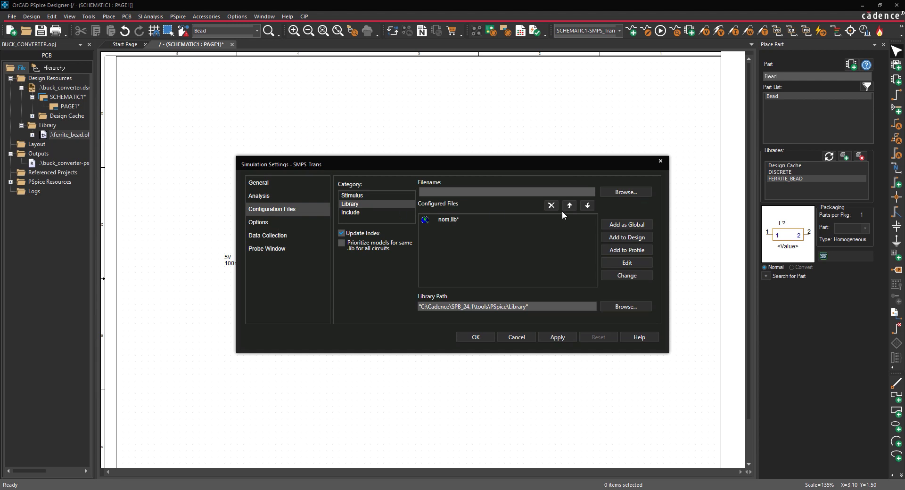
click(645, 194)
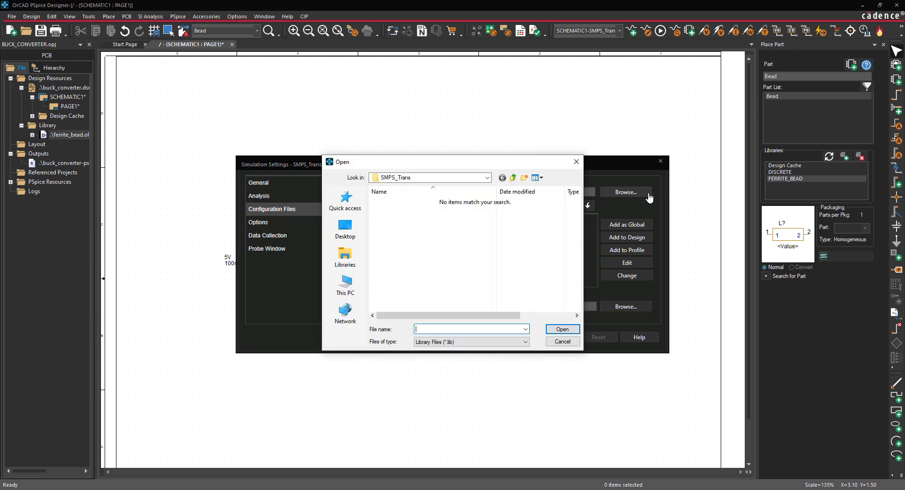
click(512, 178)
click(513, 178)
click(513, 178)
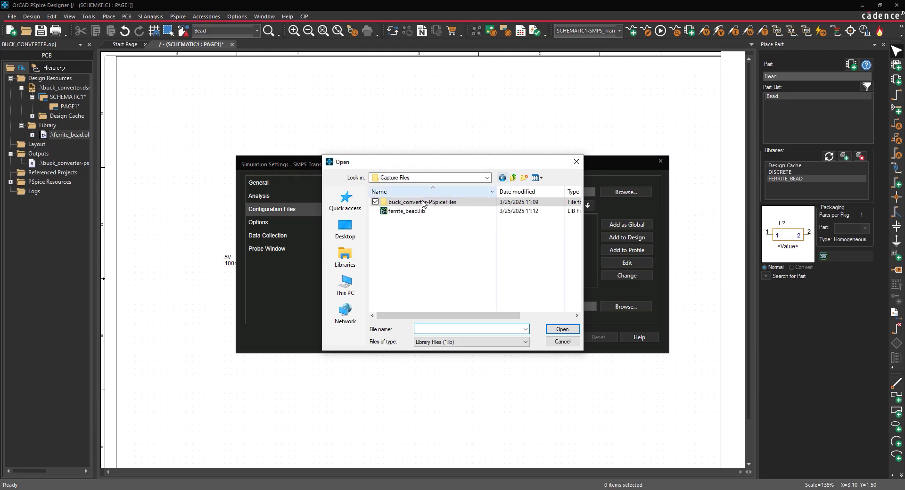
click(403, 211)
click(561, 329)
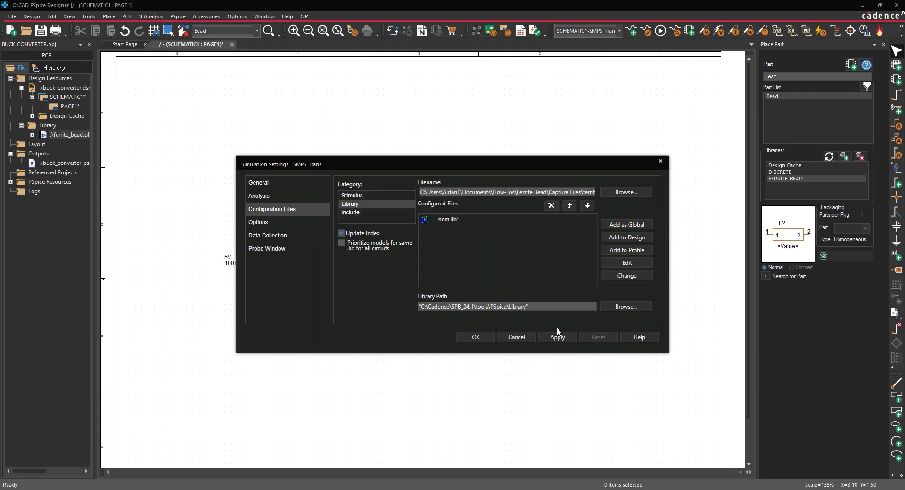
click(619, 240)
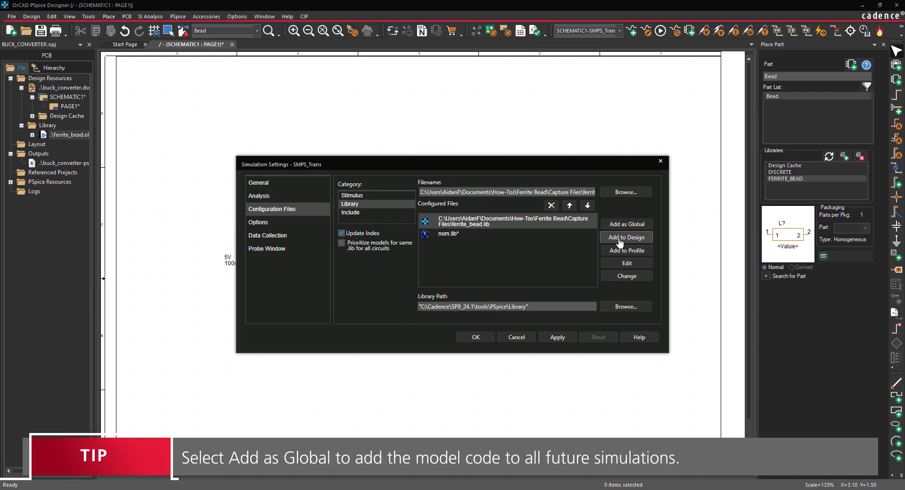
click(475, 337)
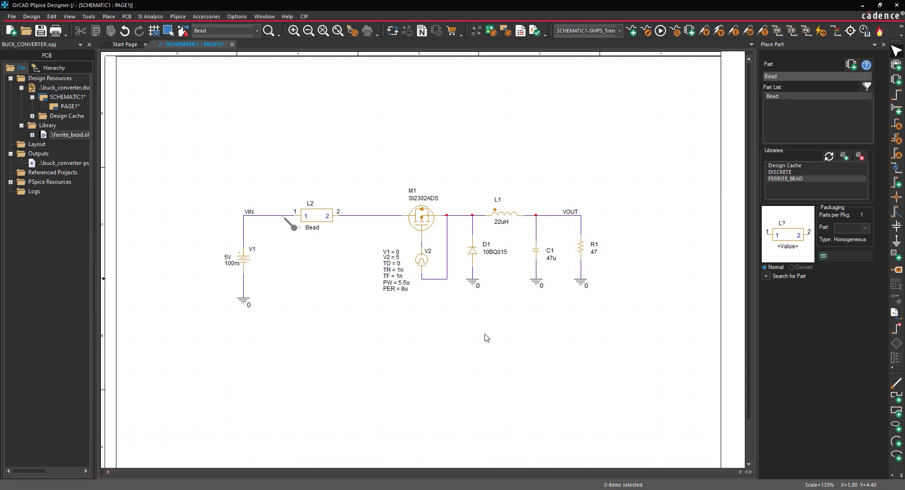
Run the PSpice simulation and set the V(VIN) plot's Y axis to a user-defined range of 0 V to 6 V.
click(178, 16)
click(181, 52)
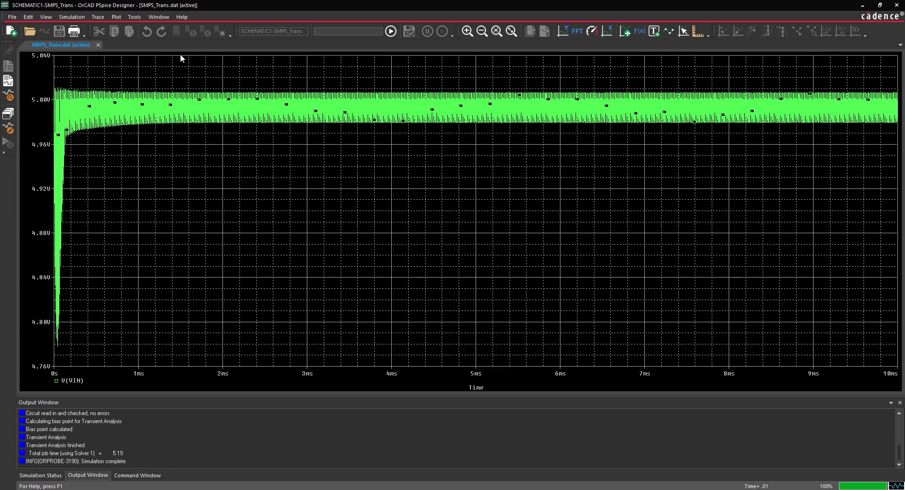
click(116, 17)
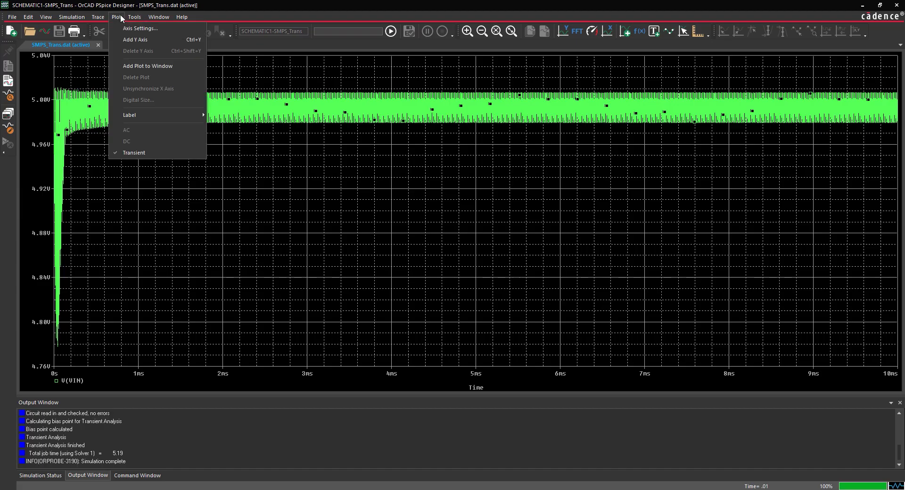
click(120, 26)
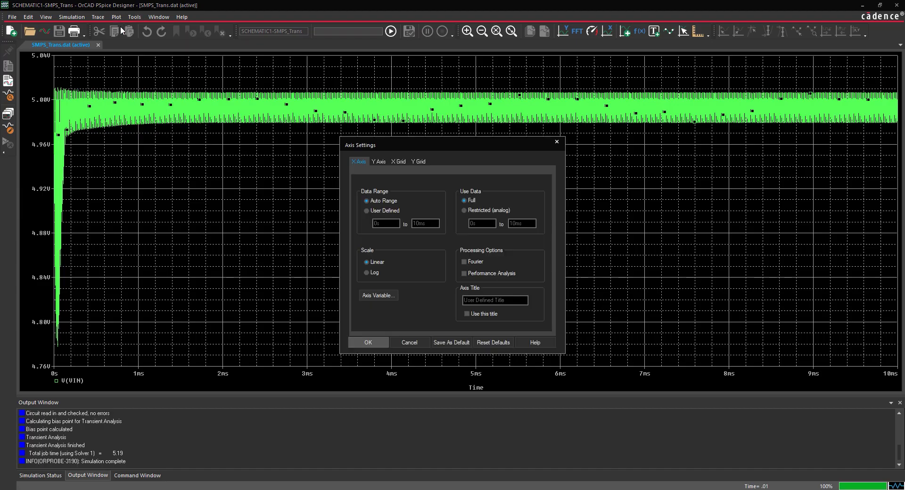
click(381, 162)
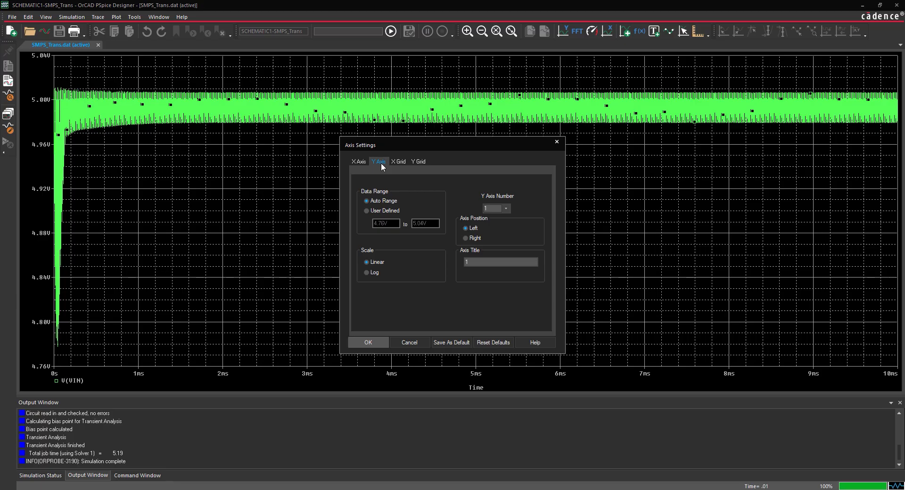
click(367, 211)
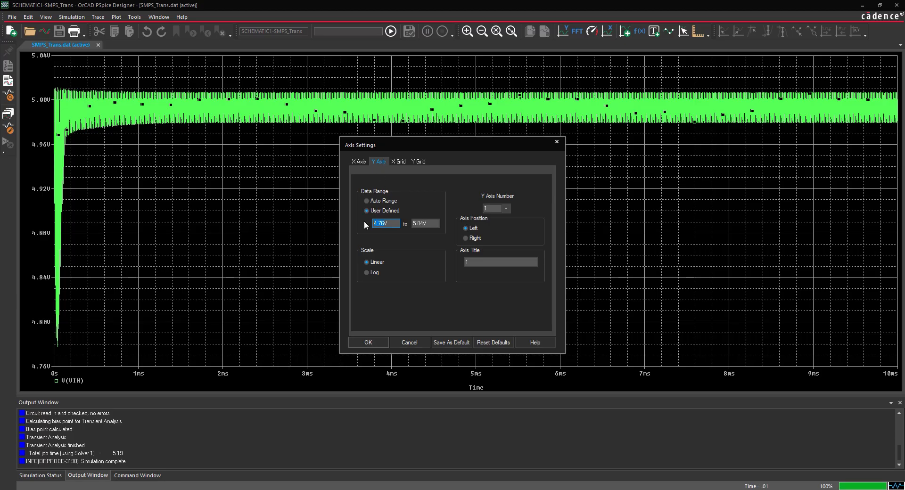
key(Tab)
text(6V)
click(372, 344)
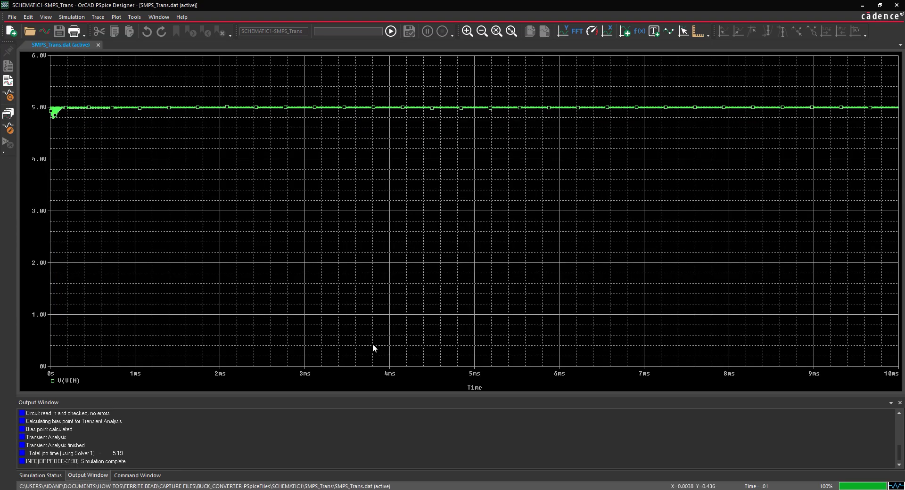